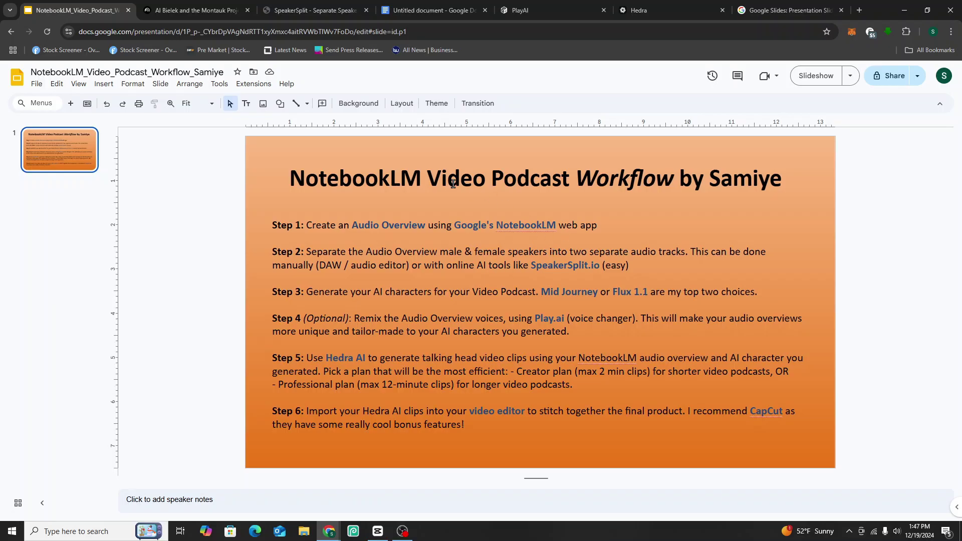
Switch to the 'Al Bielek and the Montauk Project' NotebookLM notebook with its 16:08 Audio Overview
{"action": "left_click", "coordinate": [225, 17]}
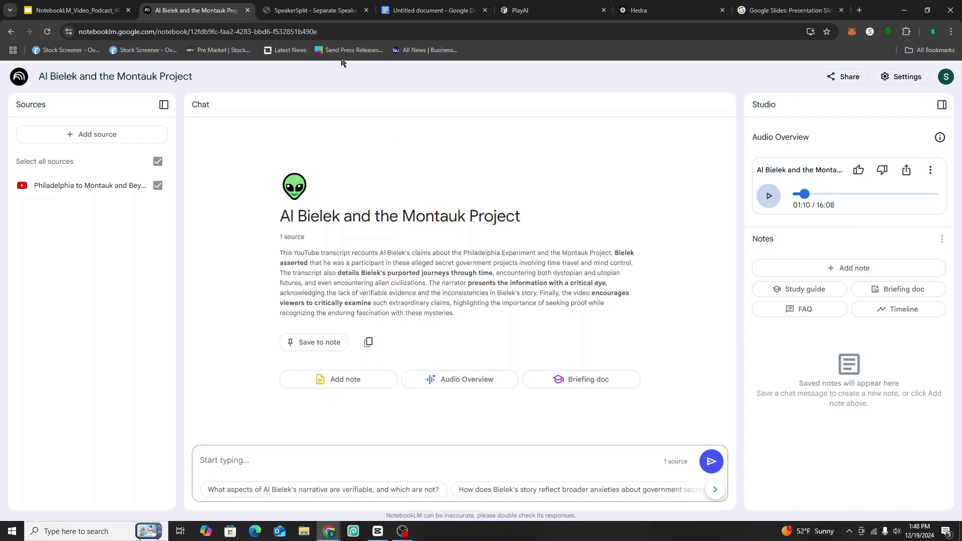
Scroll through SpeakerSplit's Montauk2.wav Speaker A and Speaker B tracks and speaker-labelled transcript
{"action": "left_click", "coordinate": [327, 16]}
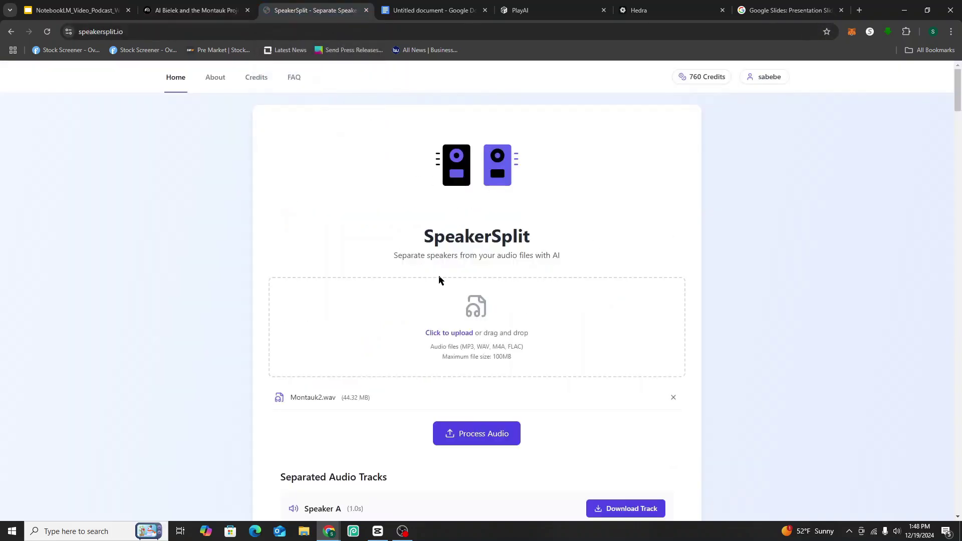
{"action": "scroll", "coordinate": [451, 311], "scroll_direction": "down", "scroll_amount": 3}
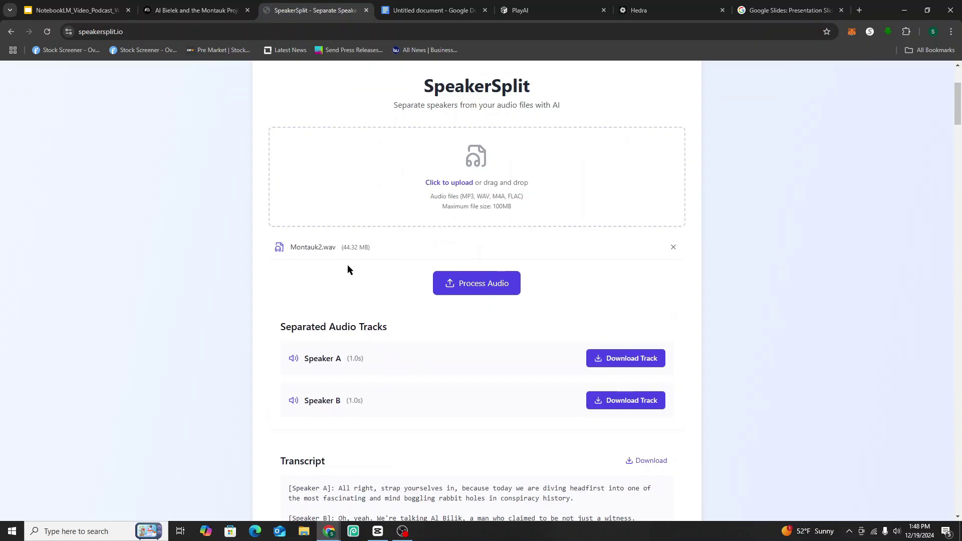
{"action": "scroll", "coordinate": [381, 261], "scroll_direction": "up", "scroll_amount": 3}
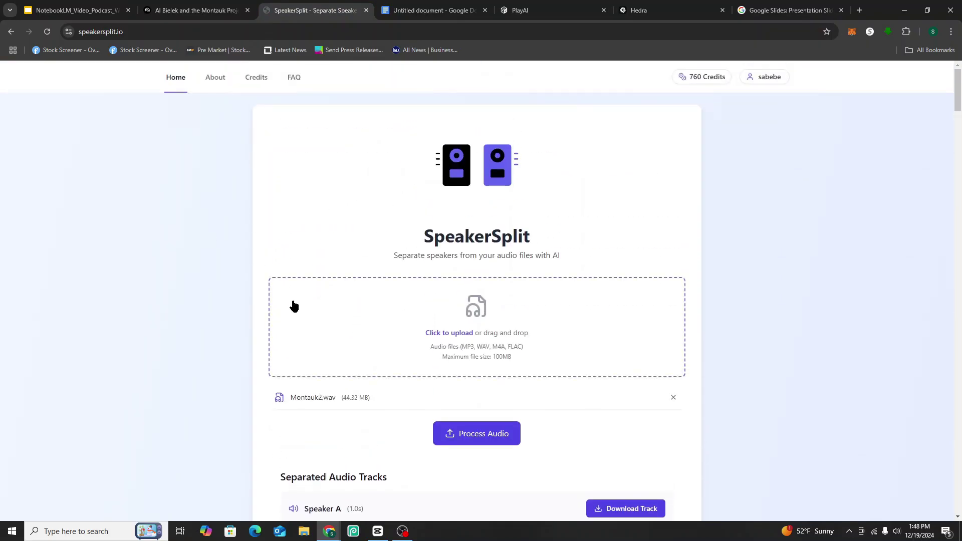
{"action": "scroll", "coordinate": [317, 326], "scroll_direction": "down", "scroll_amount": 2}
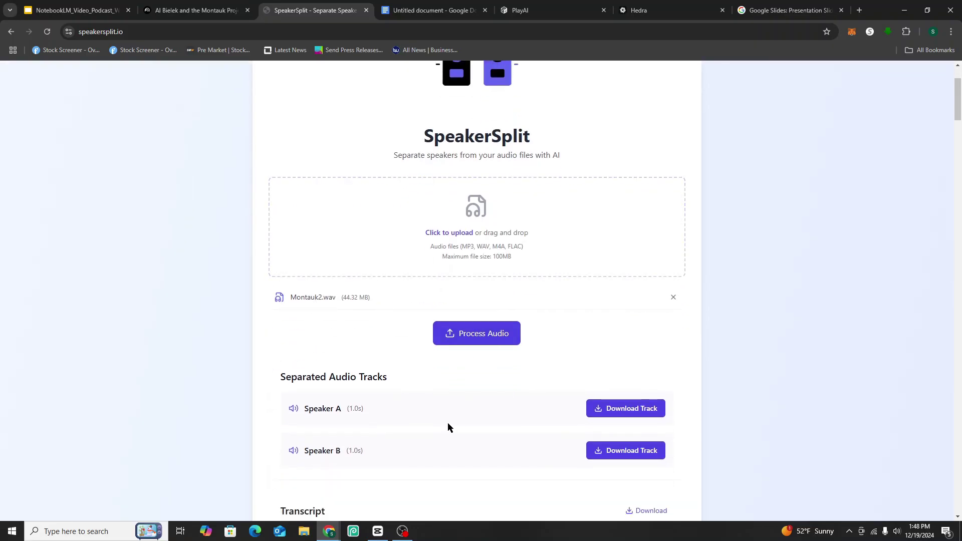
{"action": "scroll", "coordinate": [448, 427], "scroll_direction": "down", "scroll_amount": 3}
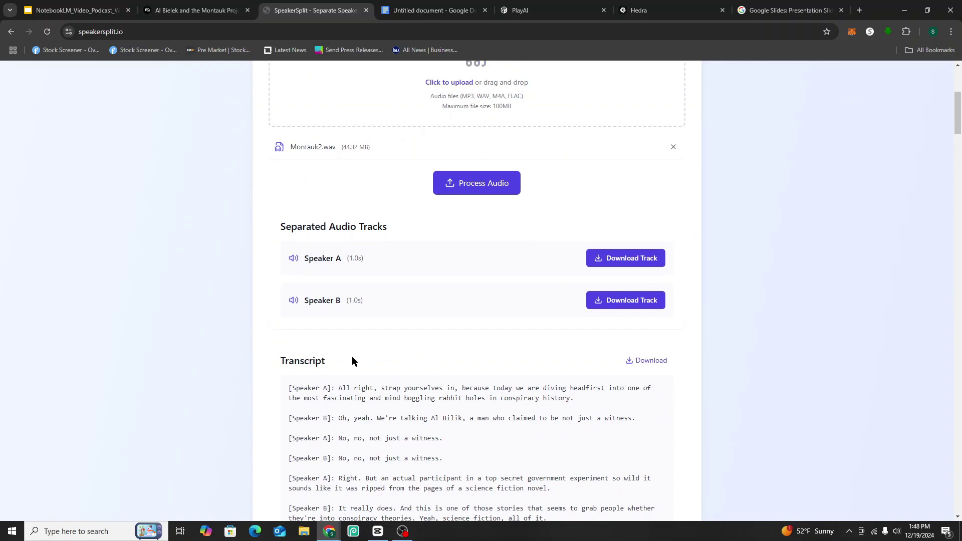
{"action": "scroll", "coordinate": [399, 398], "scroll_direction": "down", "scroll_amount": 2}
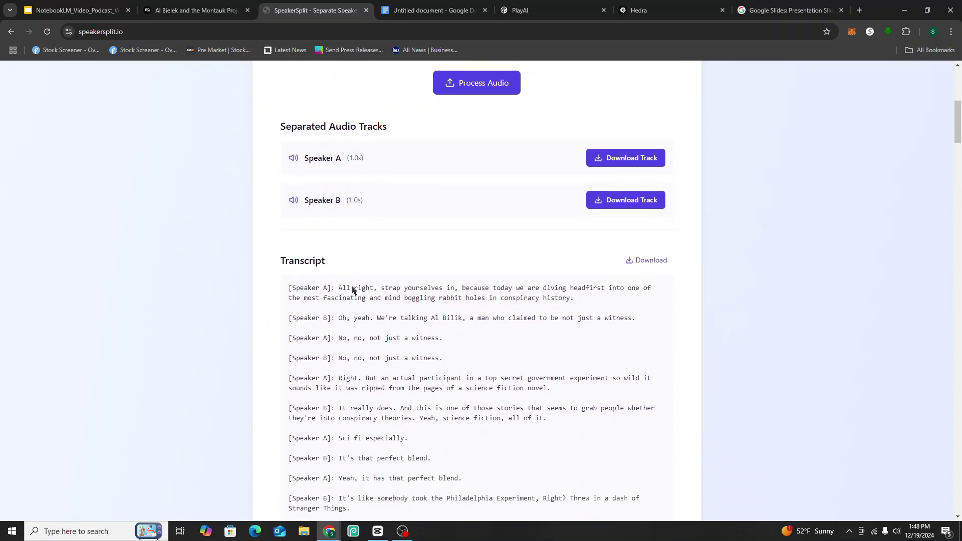
Glance back at the Montauk Project notebook, then return to the SpeakerSplit transcript
{"action": "left_click", "coordinate": [221, 10]}
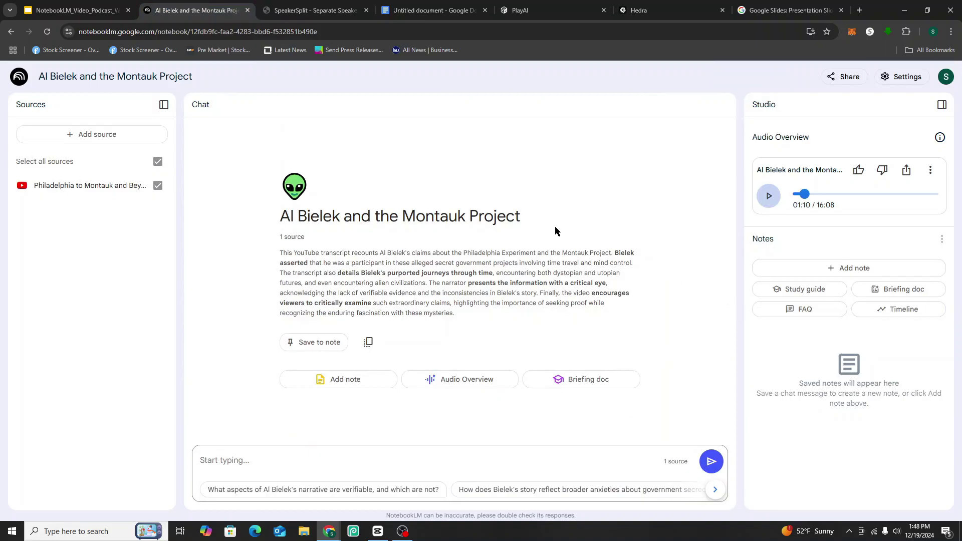
{"action": "left_click", "coordinate": [315, 10]}
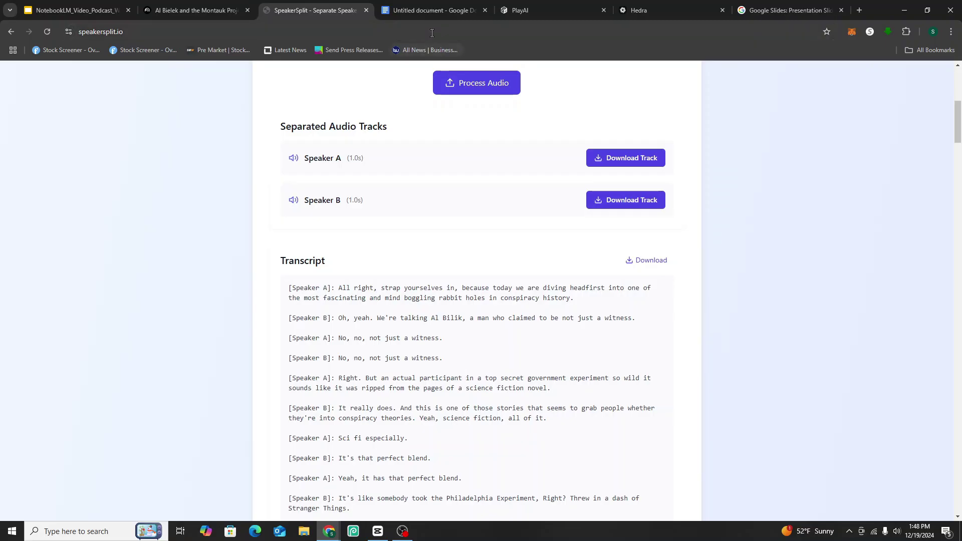
{"action": "scroll", "coordinate": [408, 318], "scroll_direction": "down", "scroll_amount": 2}
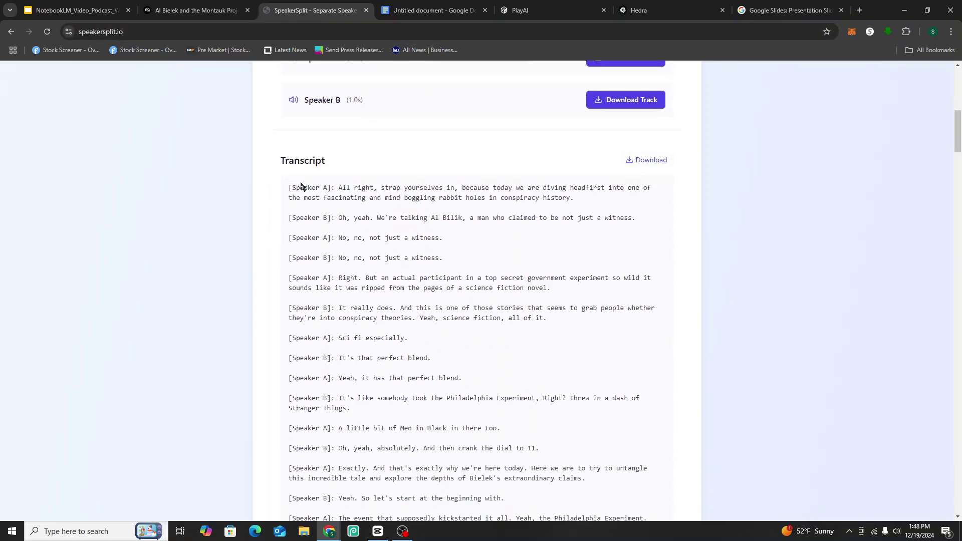
Open the untitled Speaker 1/Speaker 2 script and select, then deselect, its blue opening lines
{"action": "left_click", "coordinate": [436, 12]}
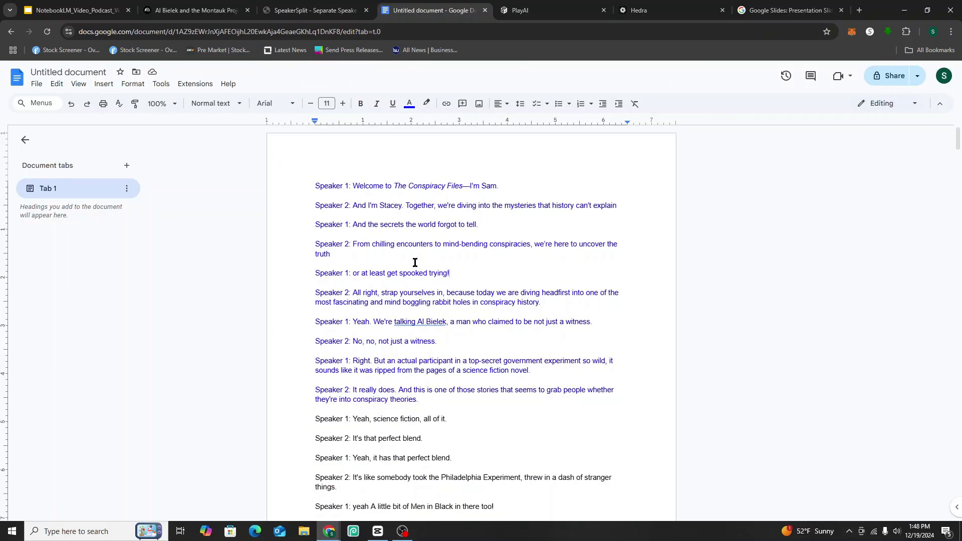
{"action": "left_click", "coordinate": [346, 215]}
{"action": "scroll", "coordinate": [473, 450], "scroll_direction": "down", "scroll_amount": 8}
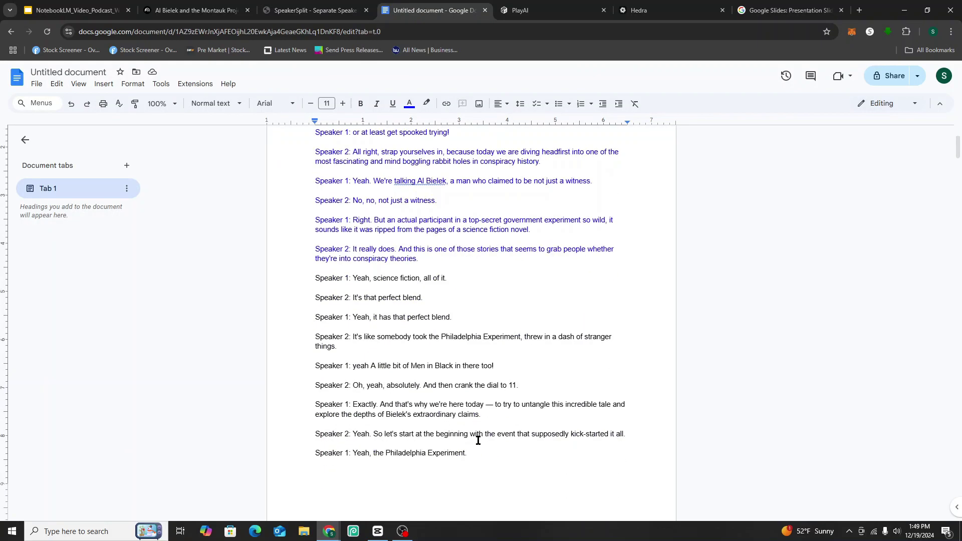
{"action": "scroll", "coordinate": [401, 413], "scroll_direction": "down", "scroll_amount": 4}
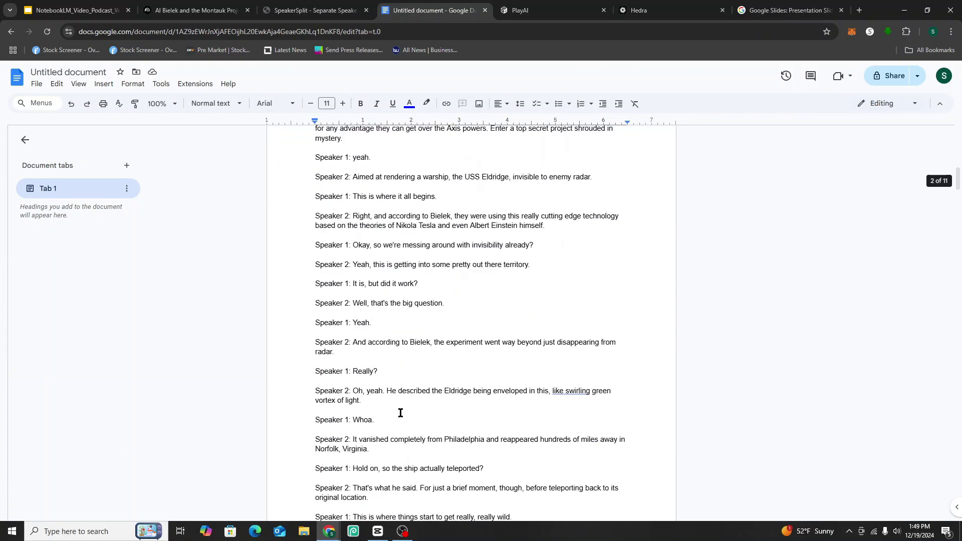
{"action": "scroll", "coordinate": [400, 412], "scroll_direction": "up", "scroll_amount": 12}
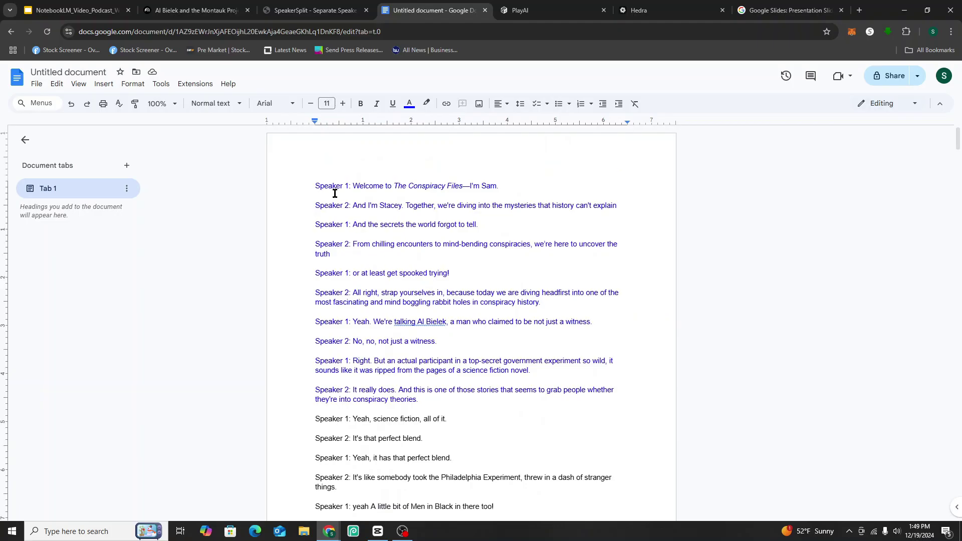
{"action": "left_click_drag", "start_coordinate": [316, 186], "coordinate": [442, 397]}
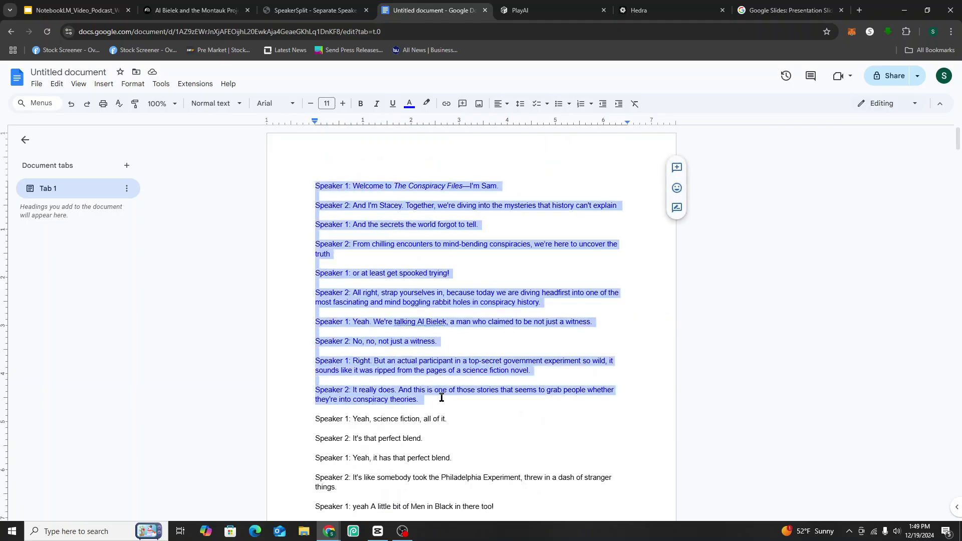
{"action": "left_click", "coordinate": [498, 423]}
{"action": "left_click", "coordinate": [448, 400]}
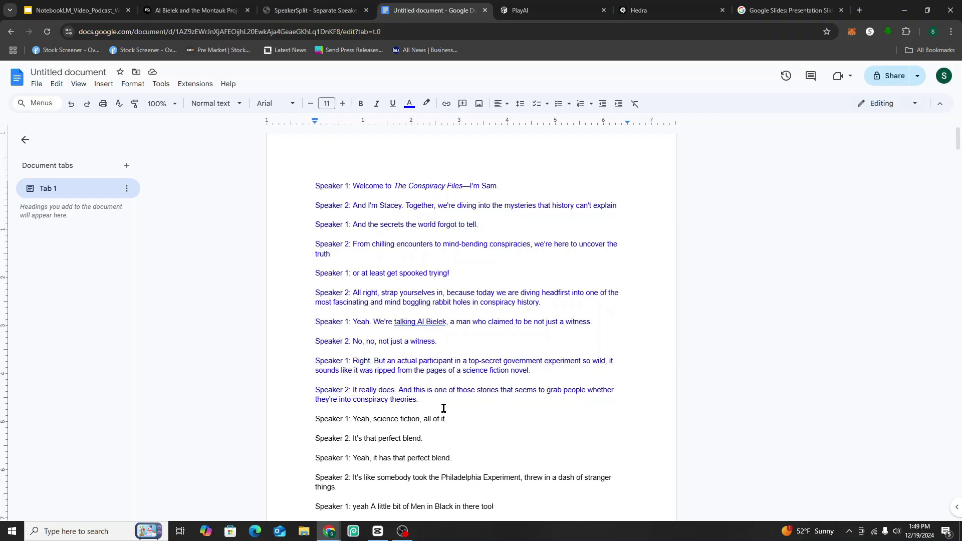
{"action": "left_click", "coordinate": [289, 12]}
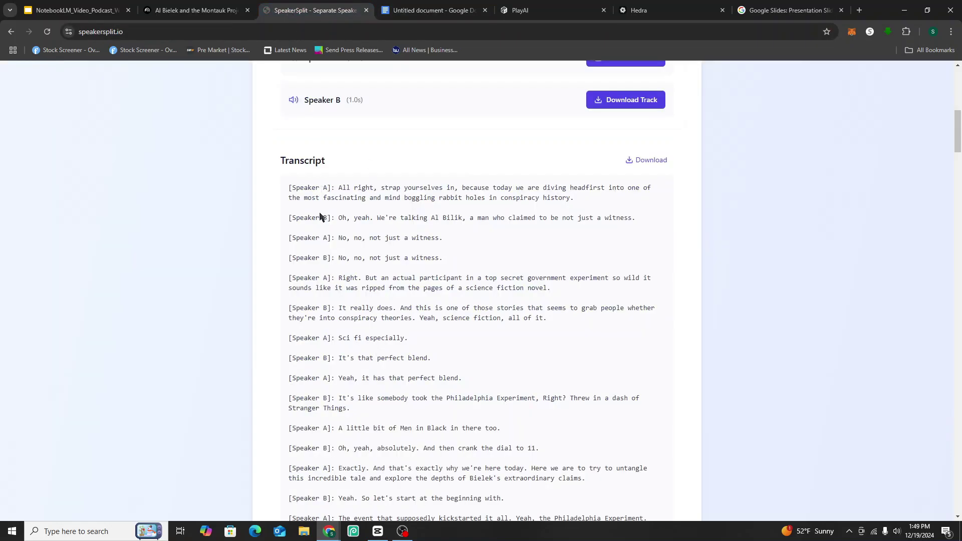
{"action": "key", "text": "ctrl+Tab"}
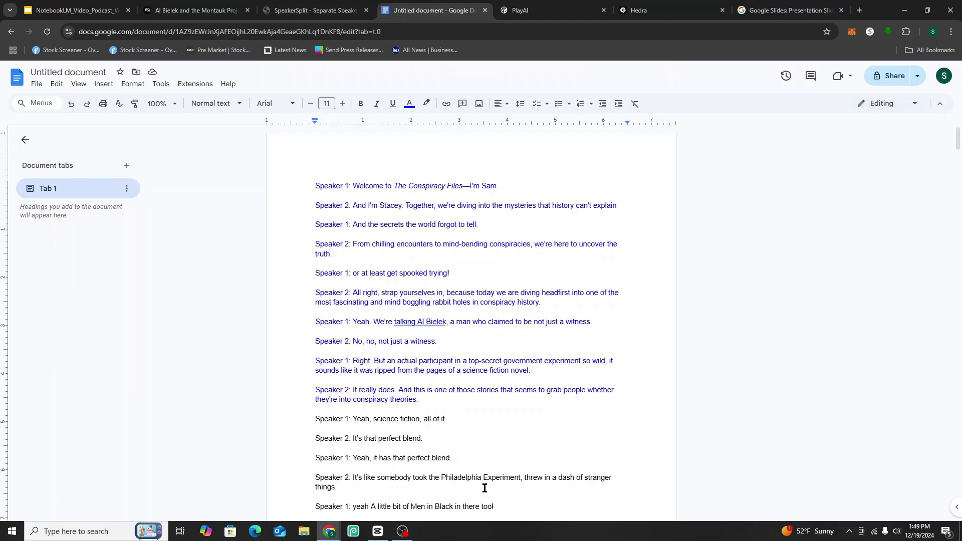
Select and then deselect the transcript's first Speaker paragraphs
{"action": "mouse_move", "coordinate": [620, 450]}
{"action": "scroll", "coordinate": [501, 421], "scroll_direction": "down", "scroll_amount": 2}
{"action": "scroll", "coordinate": [467, 437], "scroll_direction": "up", "scroll_amount": 2}
{"action": "left_click_drag", "start_coordinate": [304, 183], "coordinate": [449, 401]}
{"action": "left_click", "coordinate": [465, 421]}
Scroll through the rest of the two-speaker transcript, then switch to the PlayAI PlayNote page
{"action": "scroll", "coordinate": [441, 438], "scroll_direction": "down", "scroll_amount": 9}
{"action": "scroll", "coordinate": [301, 378], "scroll_direction": "down", "scroll_amount": 4}
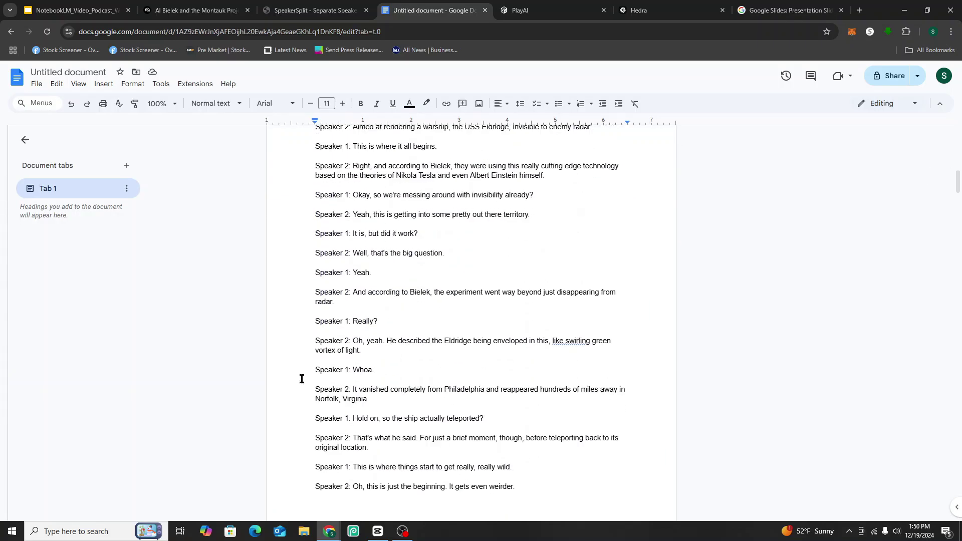
{"action": "scroll", "coordinate": [464, 446], "scroll_direction": "up", "scroll_amount": 3}
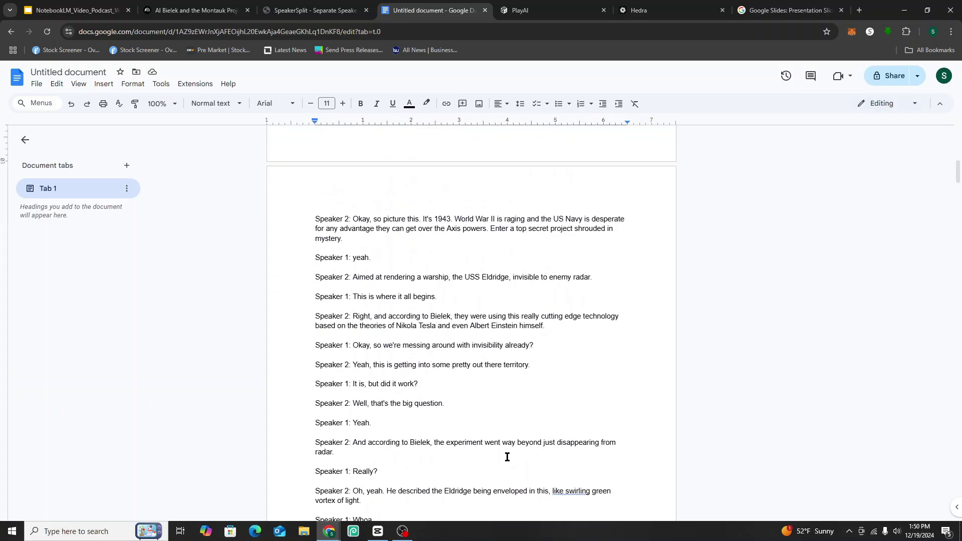
{"action": "scroll", "coordinate": [481, 454], "scroll_direction": "up", "scroll_amount": 7}
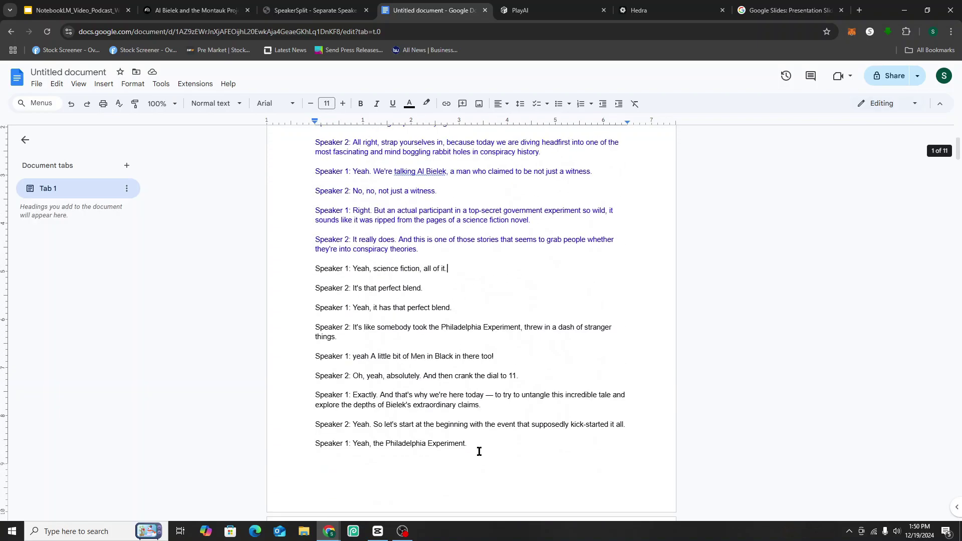
{"action": "scroll", "coordinate": [473, 433], "scroll_direction": "up", "scroll_amount": 1}
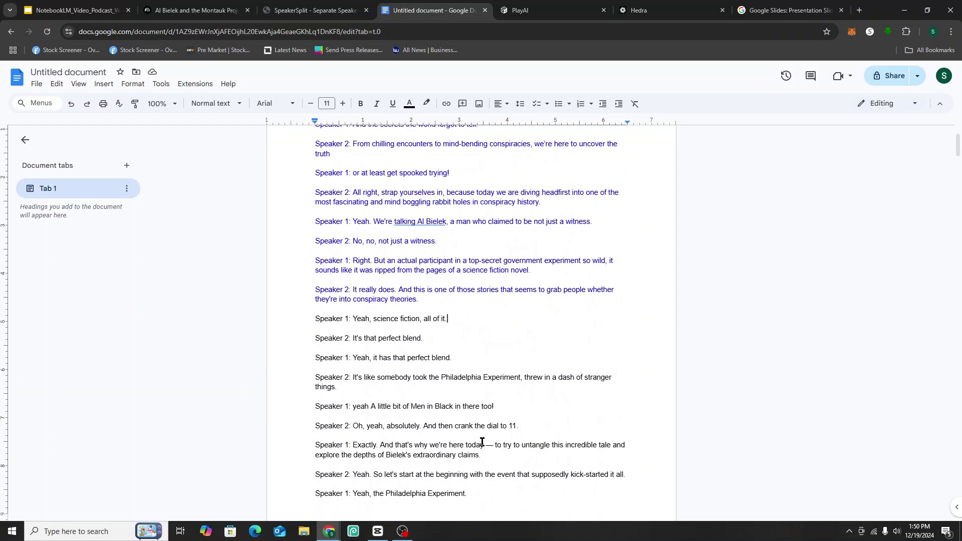
{"action": "scroll", "coordinate": [491, 439], "scroll_direction": "up", "scroll_amount": 2}
{"action": "scroll", "coordinate": [498, 438], "scroll_direction": "down", "scroll_amount": 4}
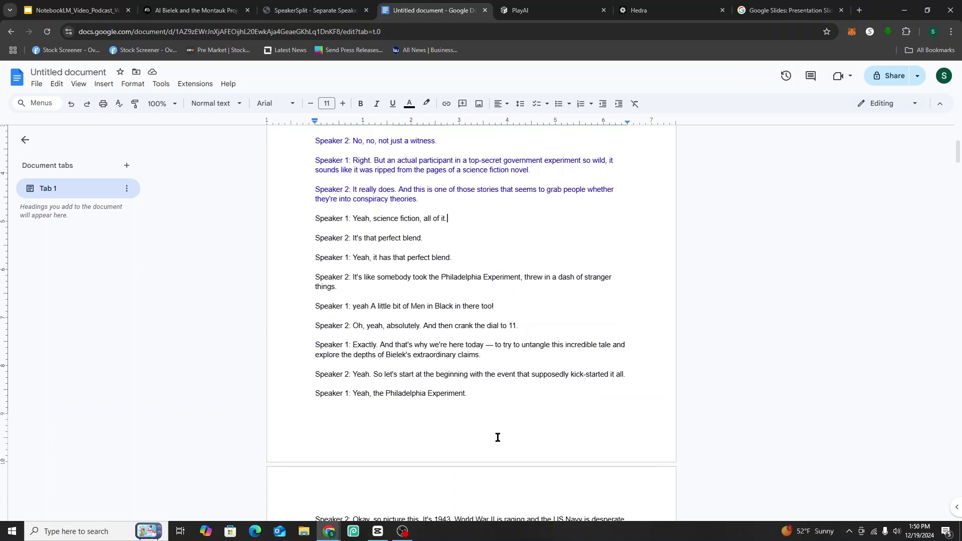
{"action": "scroll", "coordinate": [498, 438], "scroll_direction": "down", "scroll_amount": 4}
{"action": "scroll", "coordinate": [454, 429], "scroll_direction": "up", "scroll_amount": 7}
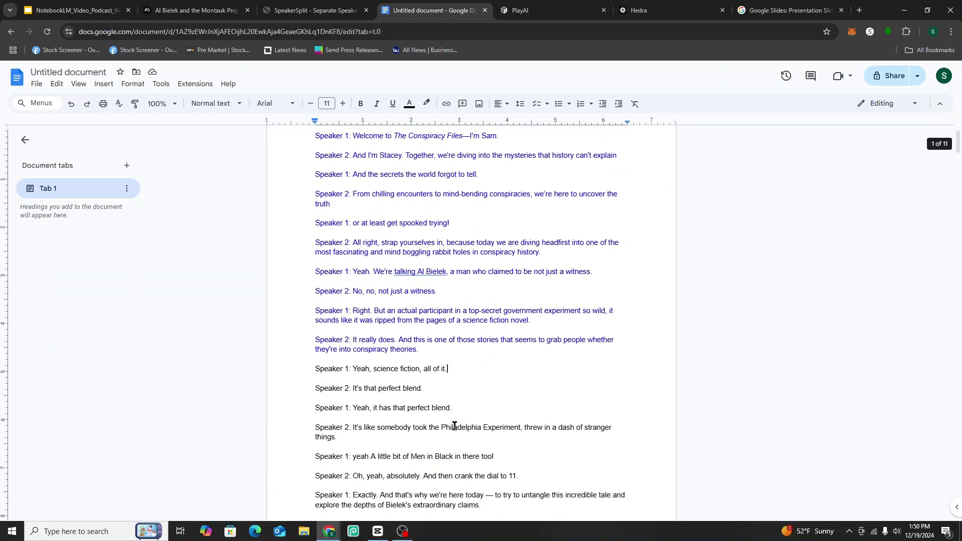
{"action": "scroll", "coordinate": [455, 426], "scroll_direction": "up", "scroll_amount": 1}
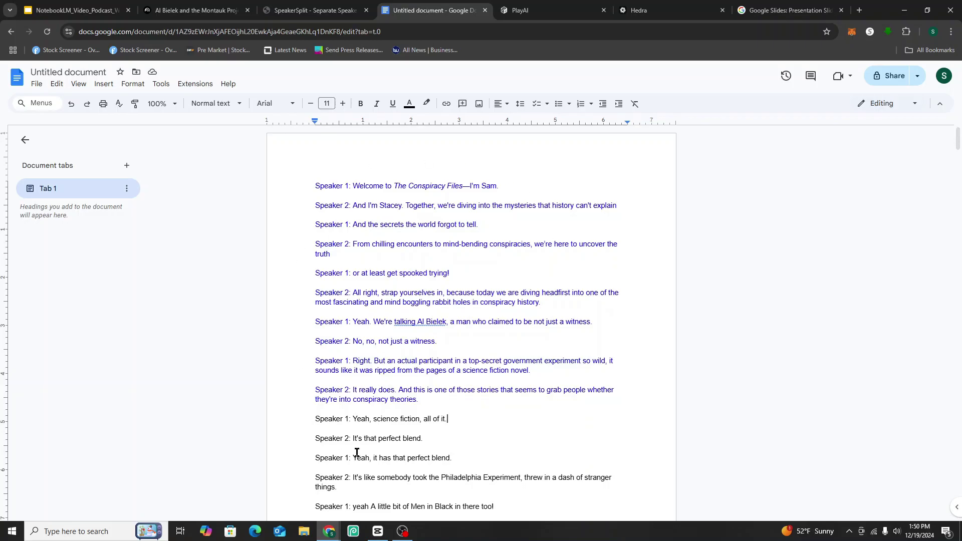
{"action": "left_click", "coordinate": [556, 13]}
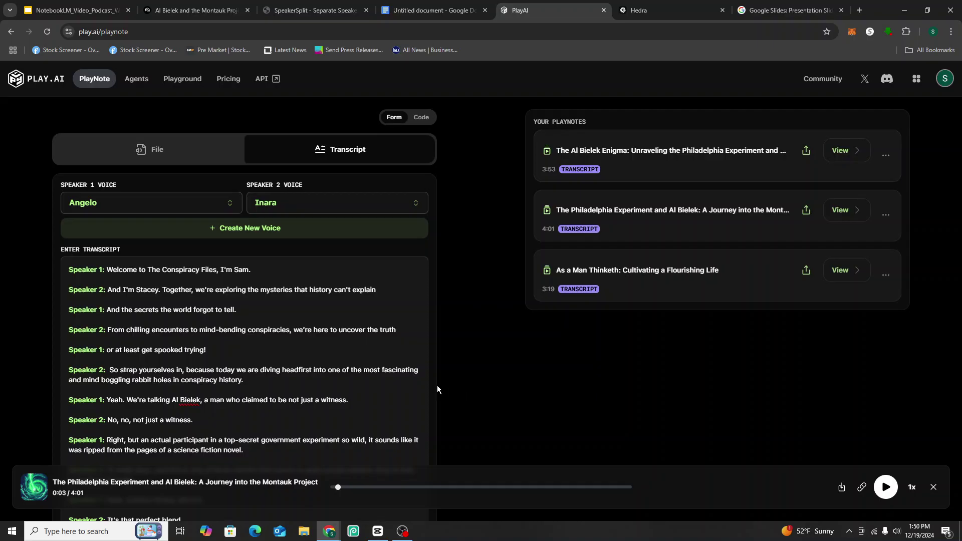
Browse the Speaker 1 voice list and close it, keeping Angelo
{"action": "scroll", "coordinate": [405, 377], "scroll_direction": "down", "scroll_amount": 2}
{"action": "scroll", "coordinate": [351, 301], "scroll_direction": "up", "scroll_amount": 2}
{"action": "left_click", "coordinate": [148, 212]}
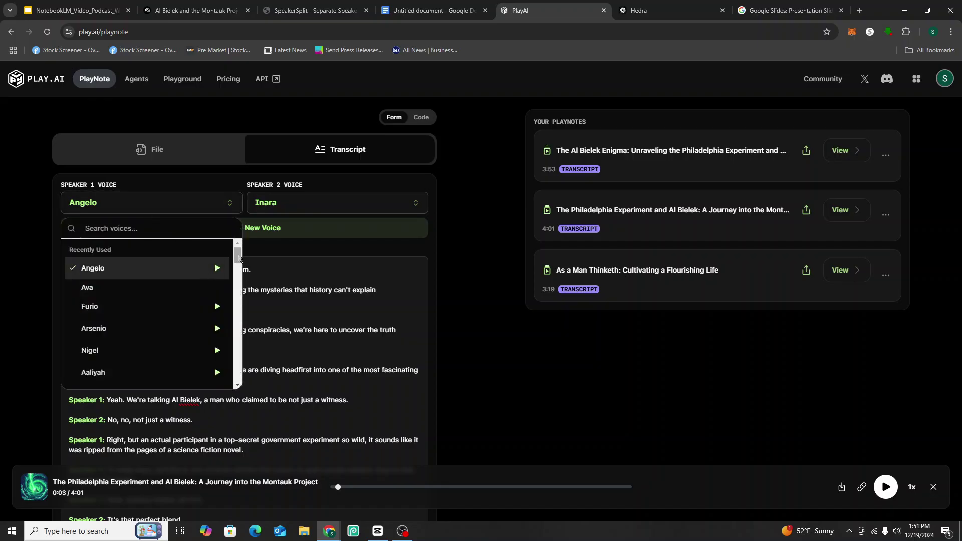
{"action": "scroll", "coordinate": [240, 299], "scroll_direction": "down", "scroll_amount": 1}
{"action": "left_click_drag", "start_coordinate": [240, 298], "coordinate": [240, 253]}
{"action": "left_click", "coordinate": [59, 254]}
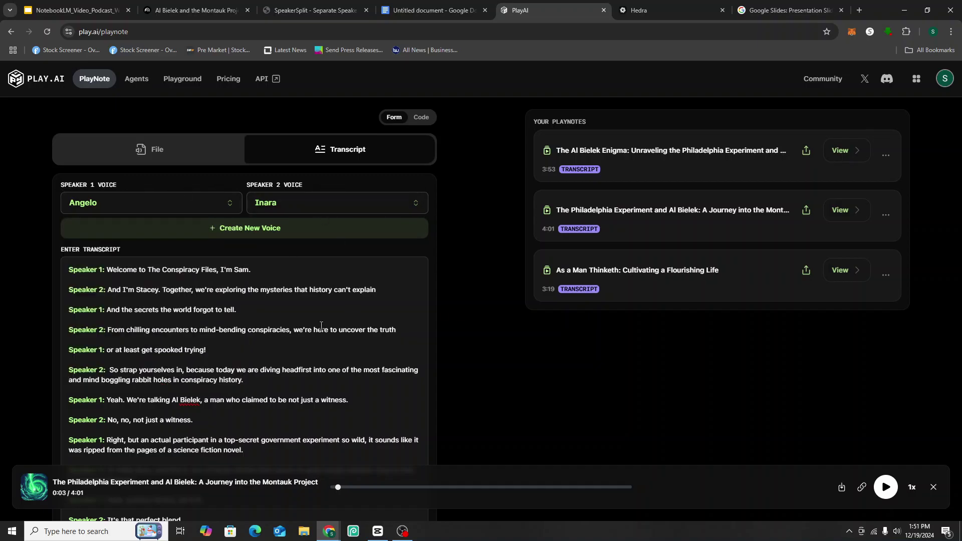
Close the audio player bar and leave the PlayNote visibility set to Private
{"action": "scroll", "coordinate": [902, 386], "scroll_direction": "down", "scroll_amount": 15}
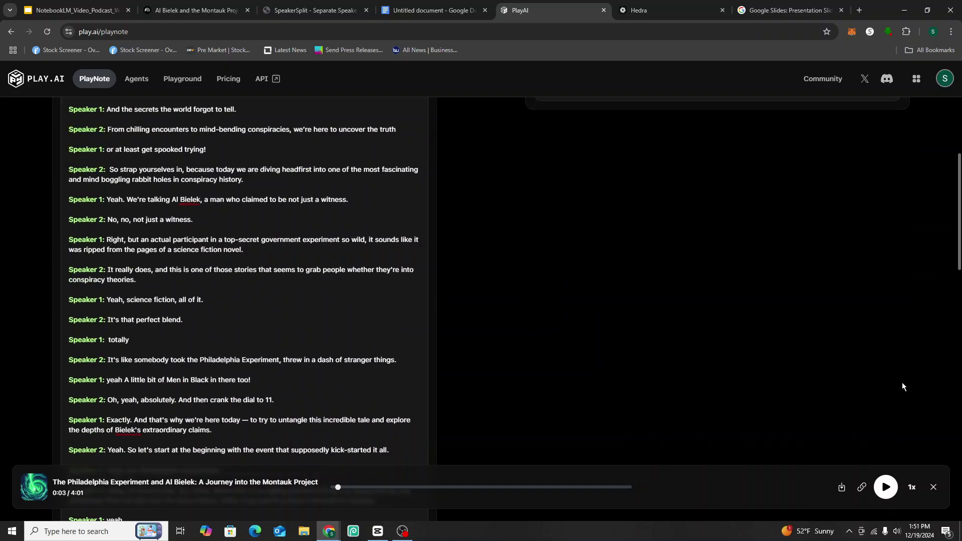
{"action": "scroll", "coordinate": [828, 395], "scroll_direction": "down", "scroll_amount": 2}
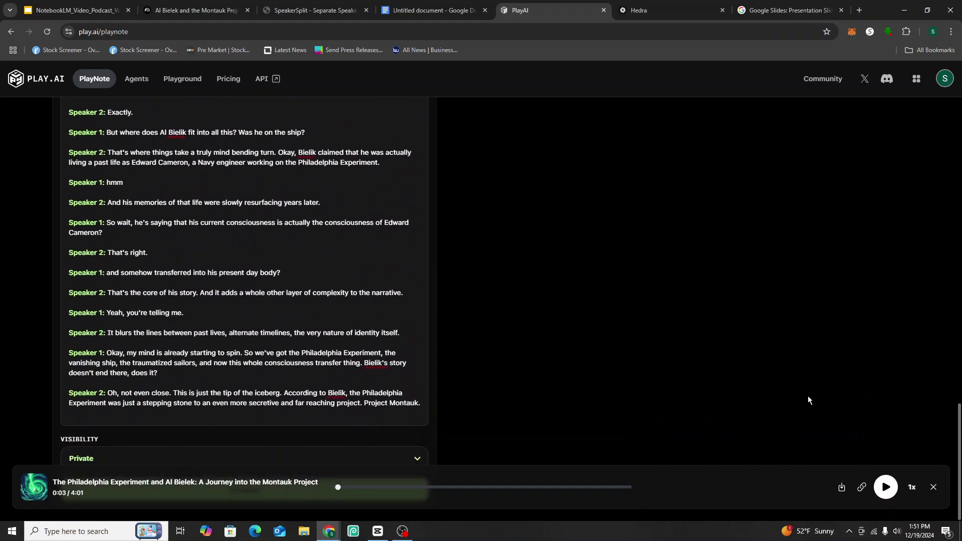
{"action": "left_click", "coordinate": [933, 487]}
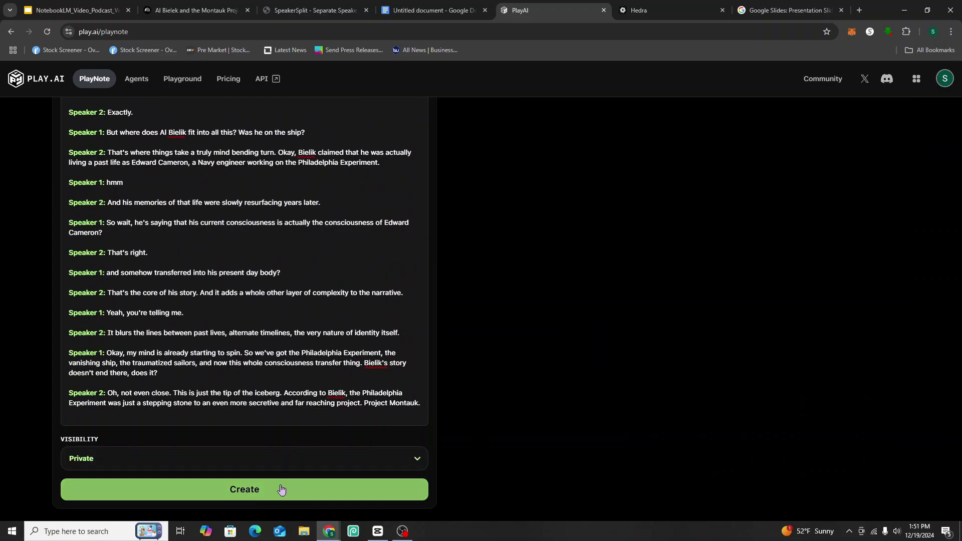
{"action": "left_click", "coordinate": [226, 462]}
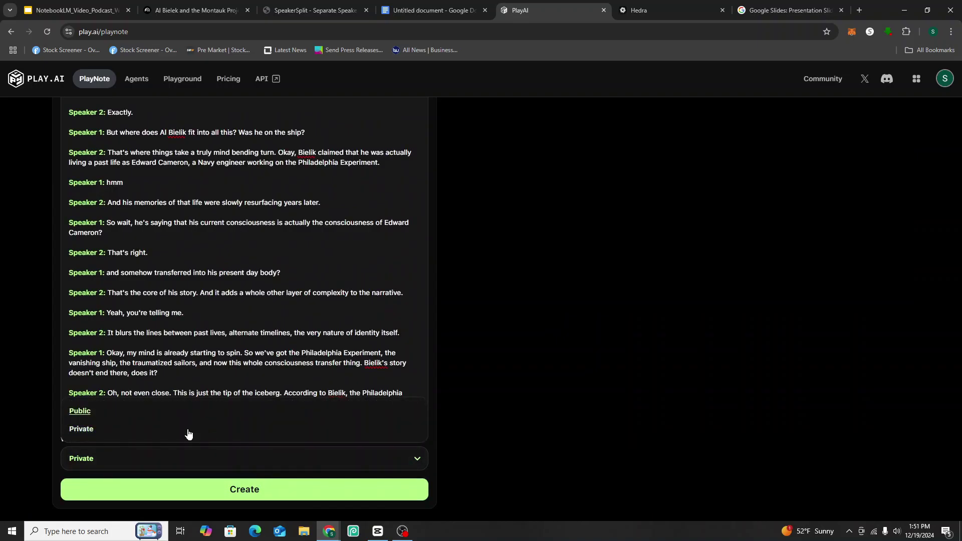
{"action": "left_click", "coordinate": [184, 458]}
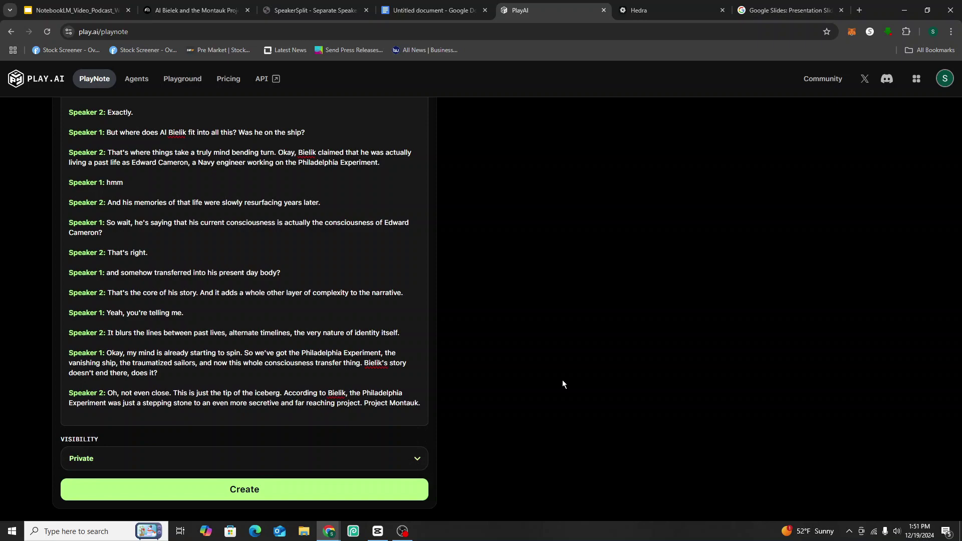
{"action": "scroll", "coordinate": [672, 436], "scroll_direction": "up", "scroll_amount": 9}
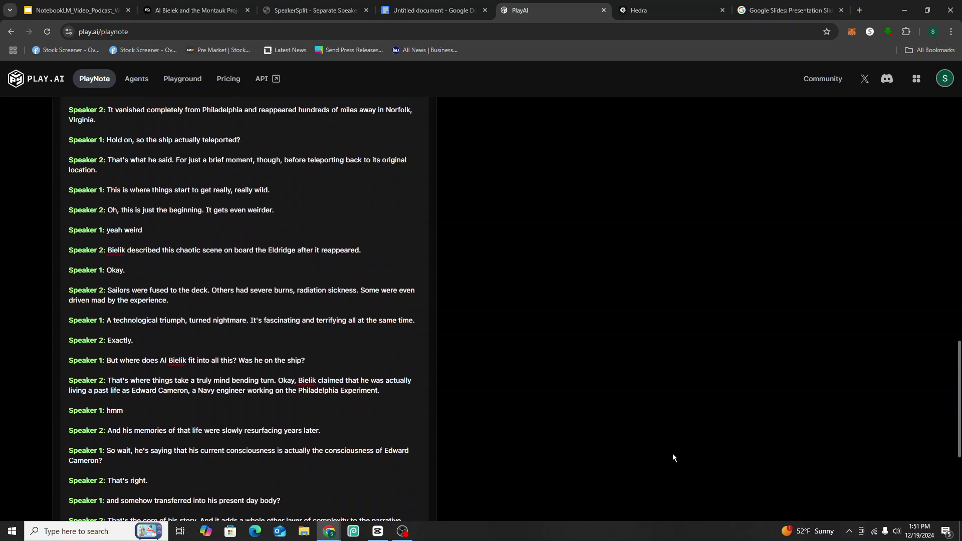
{"action": "scroll", "coordinate": [651, 441], "scroll_direction": "up", "scroll_amount": 10}
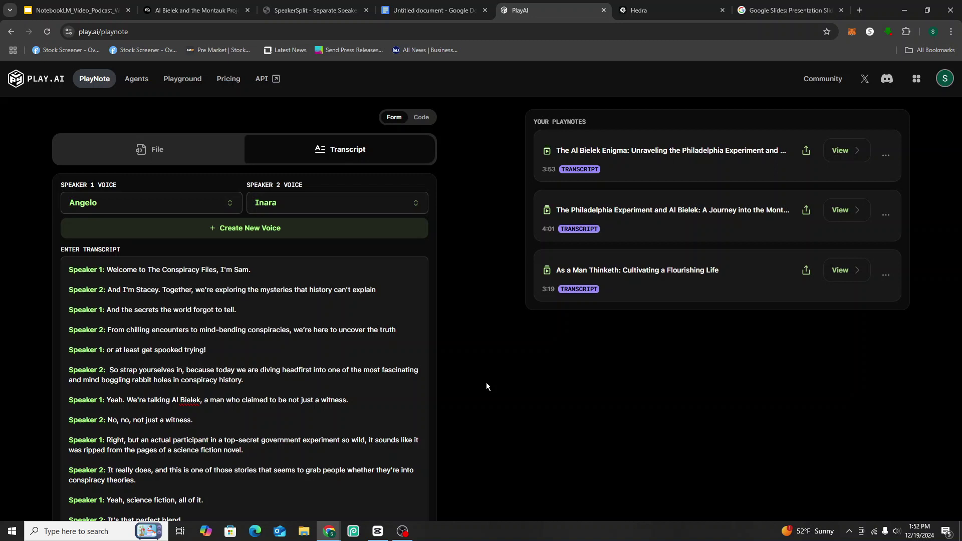
Play the 3:53 'The Al Bielek Enigma' PlayNote and pause it at 0:22
{"action": "key", "text": "XF86AudioRaiseVolume"}
{"action": "left_click", "coordinate": [623, 151]}
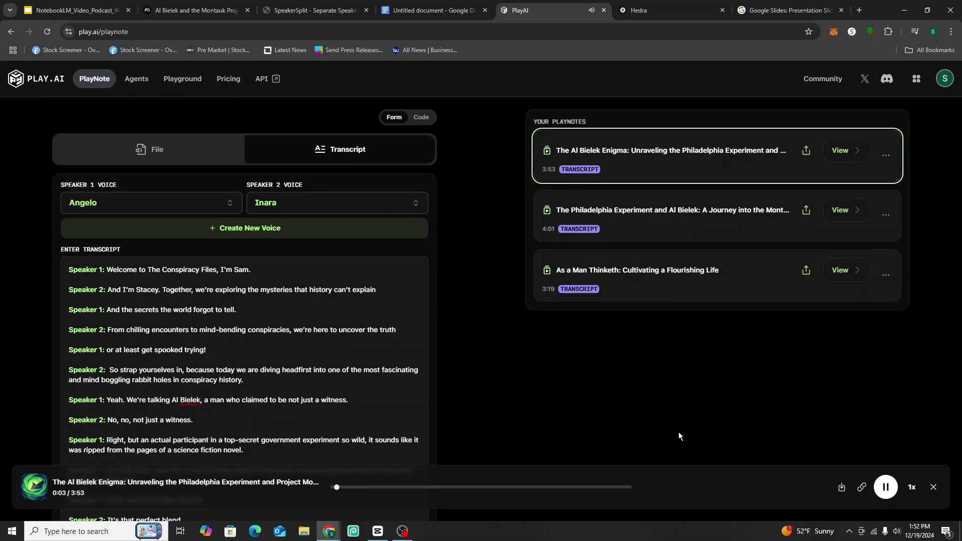
{"action": "left_click", "coordinate": [404, 532]}
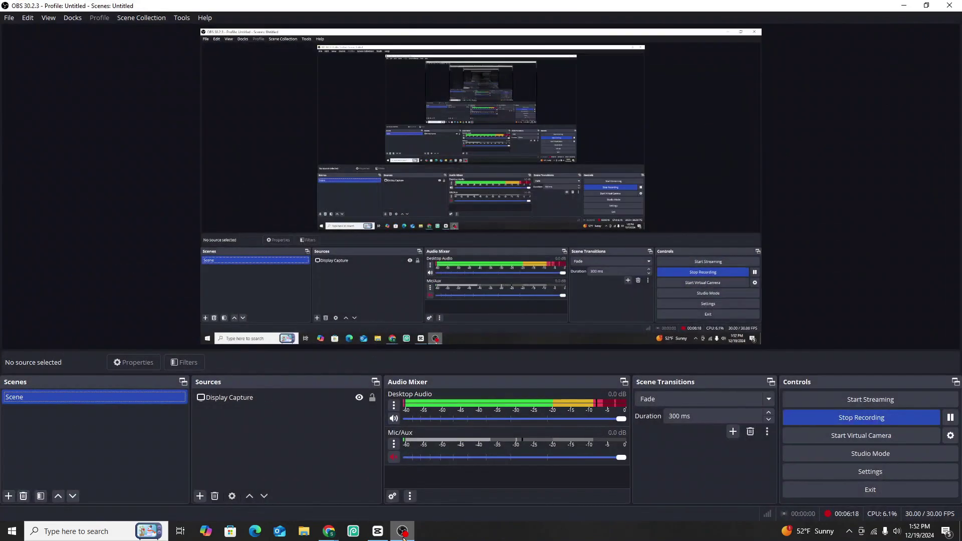
{"action": "left_click", "coordinate": [404, 534]}
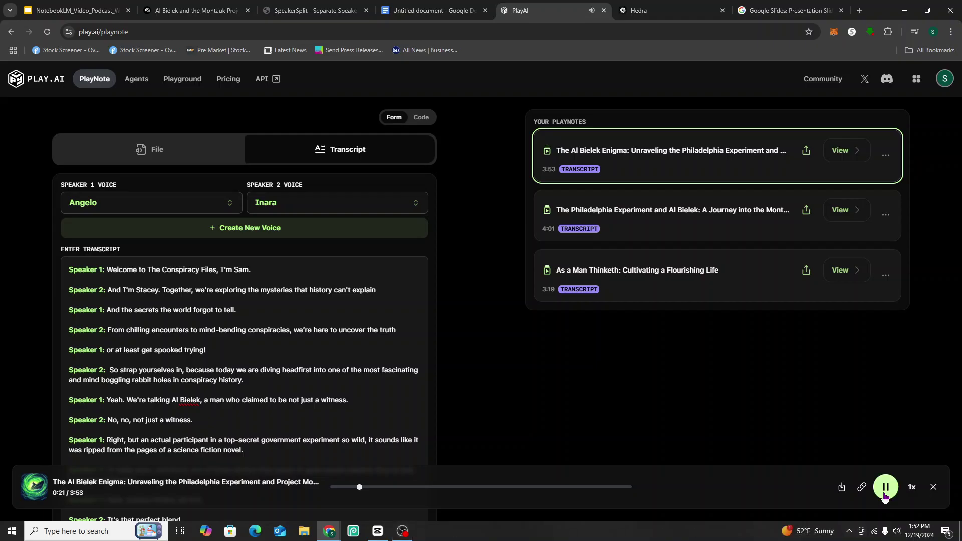
{"action": "left_click", "coordinate": [886, 488]}
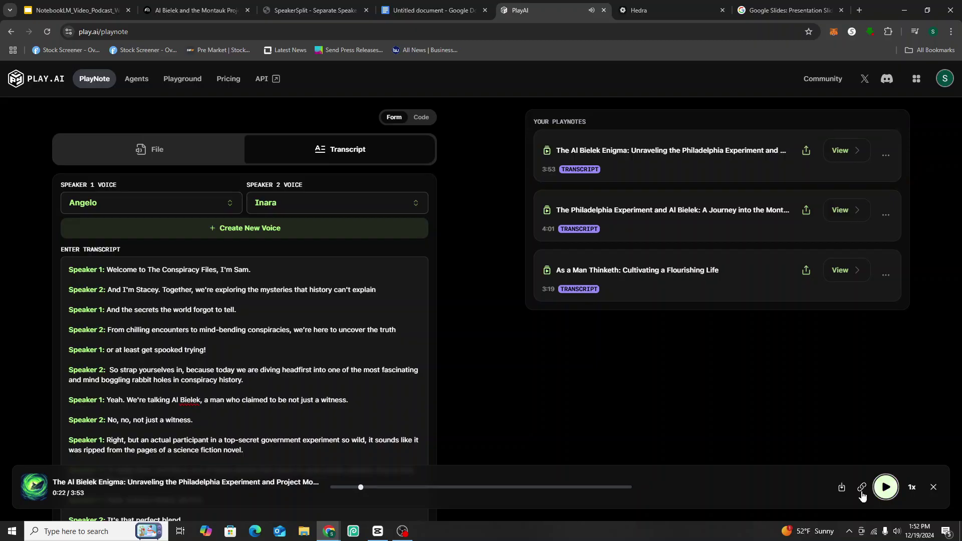
{"action": "left_click", "coordinate": [403, 532]}
{"action": "left_click", "coordinate": [403, 532]}
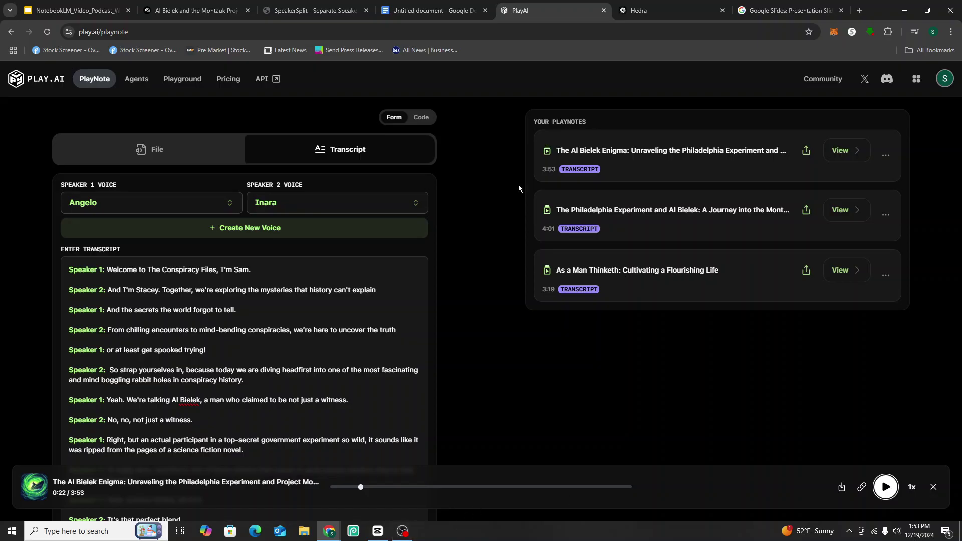
View the workflow slide, check Montauk2.wav's Speaker A and B tracks, then go to Hedra
{"action": "left_click", "coordinate": [92, 6]}
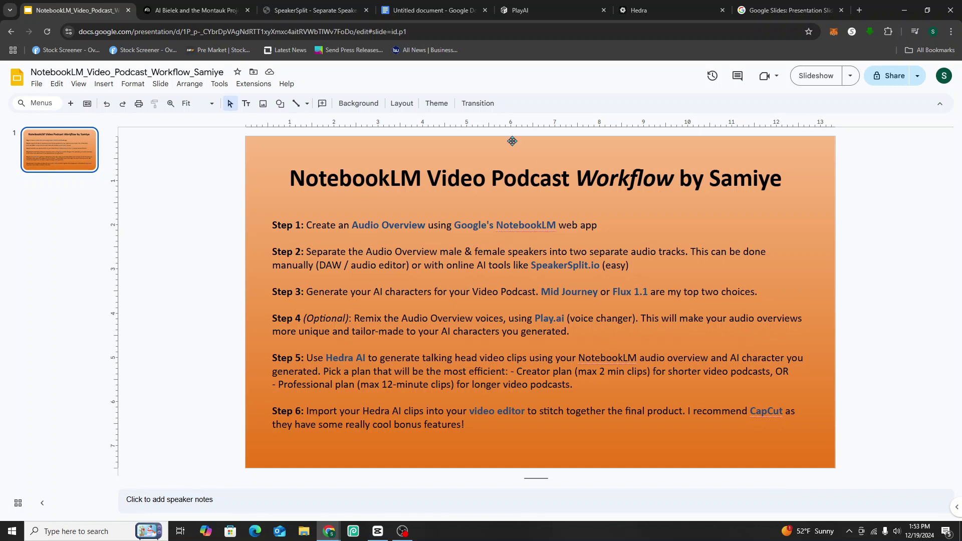
{"action": "left_click", "coordinate": [301, 11]}
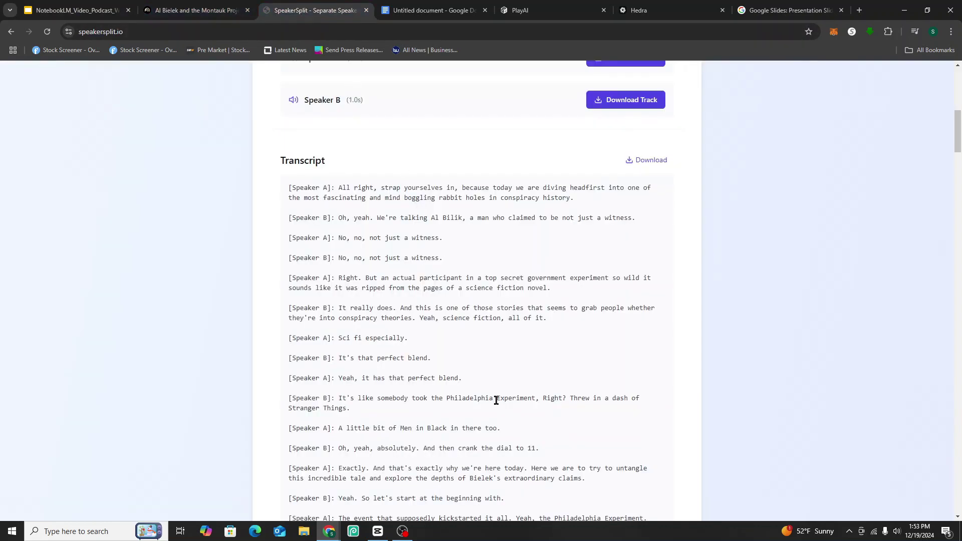
{"action": "scroll", "coordinate": [491, 411], "scroll_direction": "up", "scroll_amount": 7}
{"action": "scroll", "coordinate": [487, 449], "scroll_direction": "up", "scroll_amount": 2}
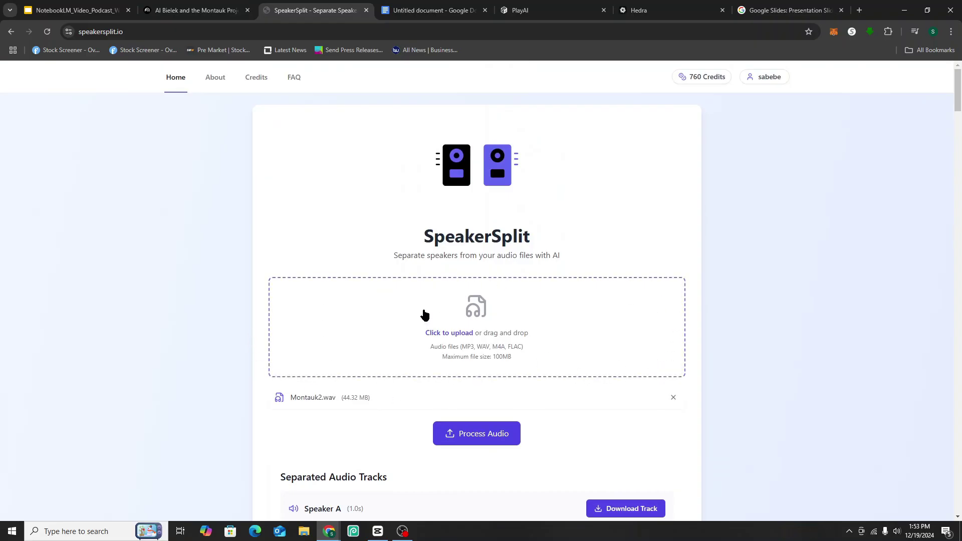
{"action": "scroll", "coordinate": [431, 330], "scroll_direction": "down", "scroll_amount": 1}
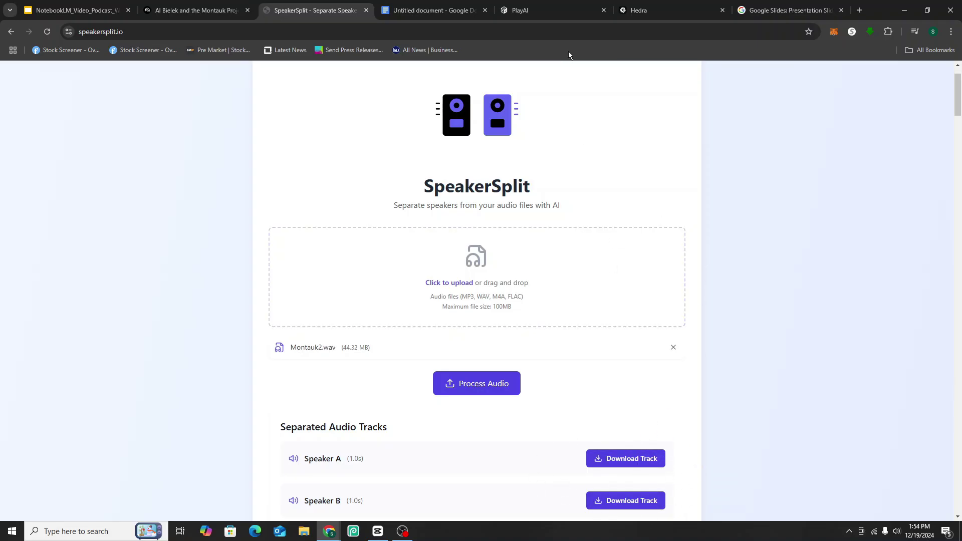
{"action": "left_click", "coordinate": [647, 11]}
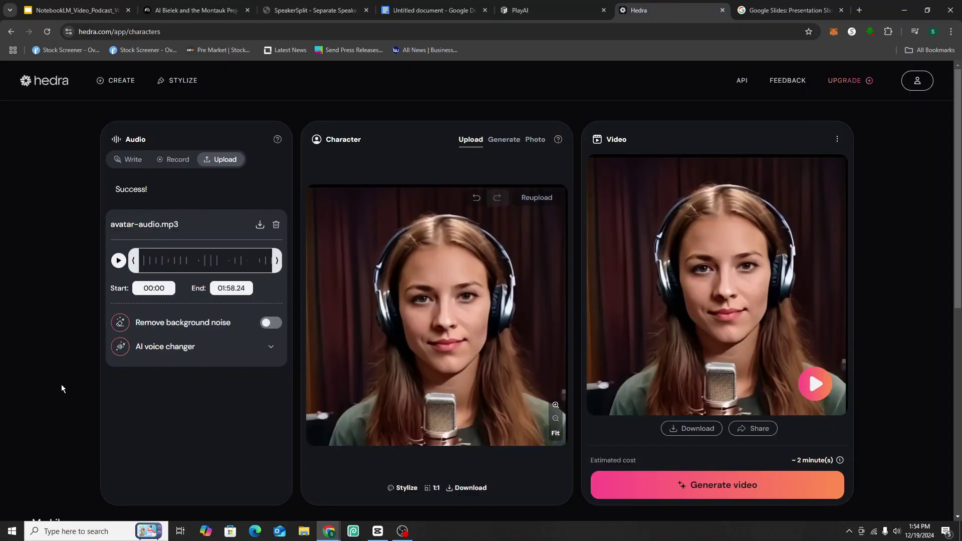
Scroll through the generated talking-head clips in Hedra's My Library, then switch to CapCut project 1219
{"action": "scroll", "coordinate": [134, 397], "scroll_direction": "down", "scroll_amount": 1}
{"action": "scroll", "coordinate": [165, 399], "scroll_direction": "down", "scroll_amount": 3}
{"action": "scroll", "coordinate": [198, 351], "scroll_direction": "up", "scroll_amount": 2}
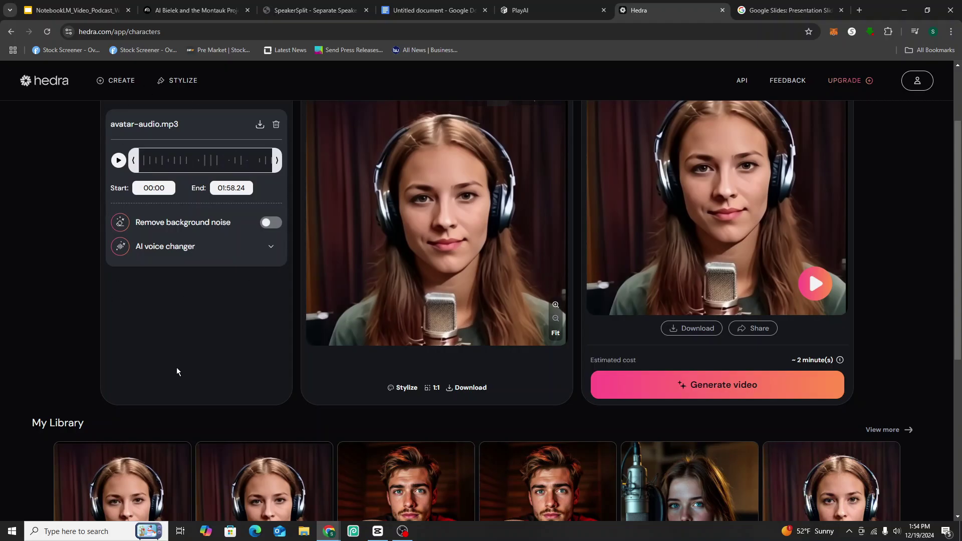
{"action": "scroll", "coordinate": [177, 372], "scroll_direction": "down", "scroll_amount": 2}
{"action": "scroll", "coordinate": [259, 411], "scroll_direction": "up", "scroll_amount": 3}
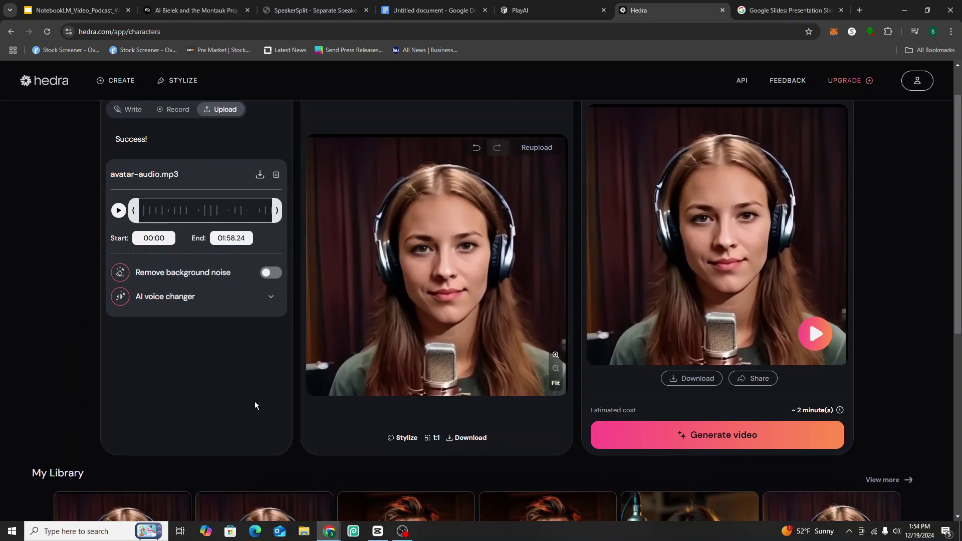
{"action": "scroll", "coordinate": [256, 406], "scroll_direction": "down", "scroll_amount": 3}
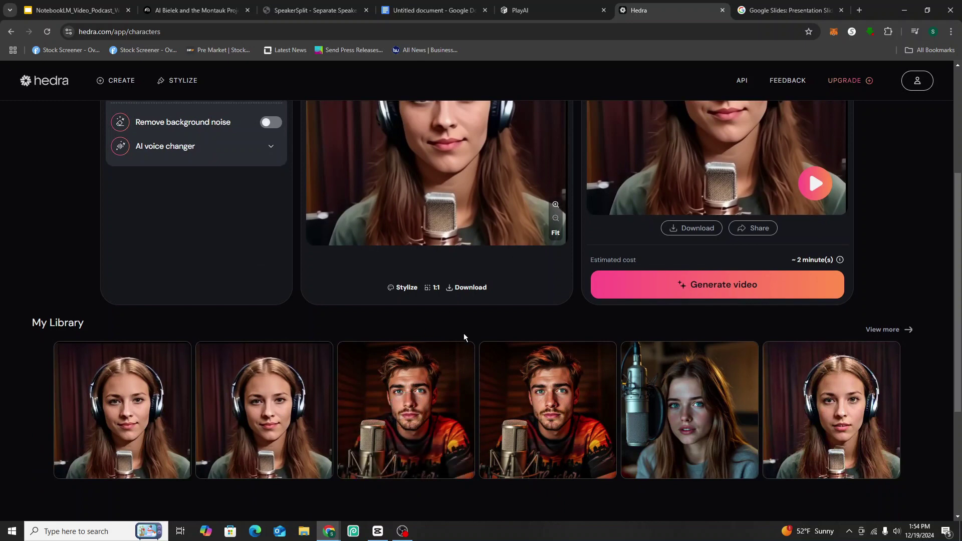
{"action": "left_click", "coordinate": [380, 532]}
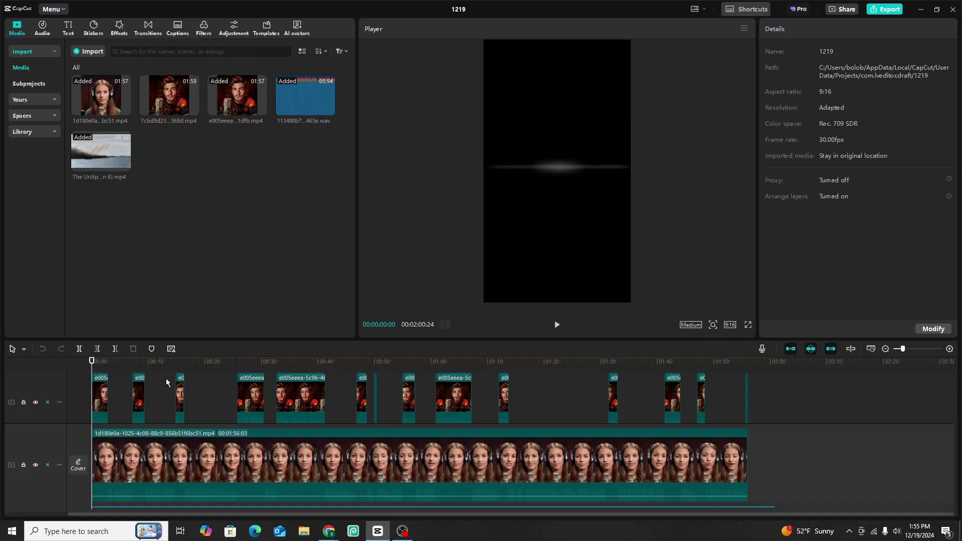
{"action": "left_click", "coordinate": [557, 325]}
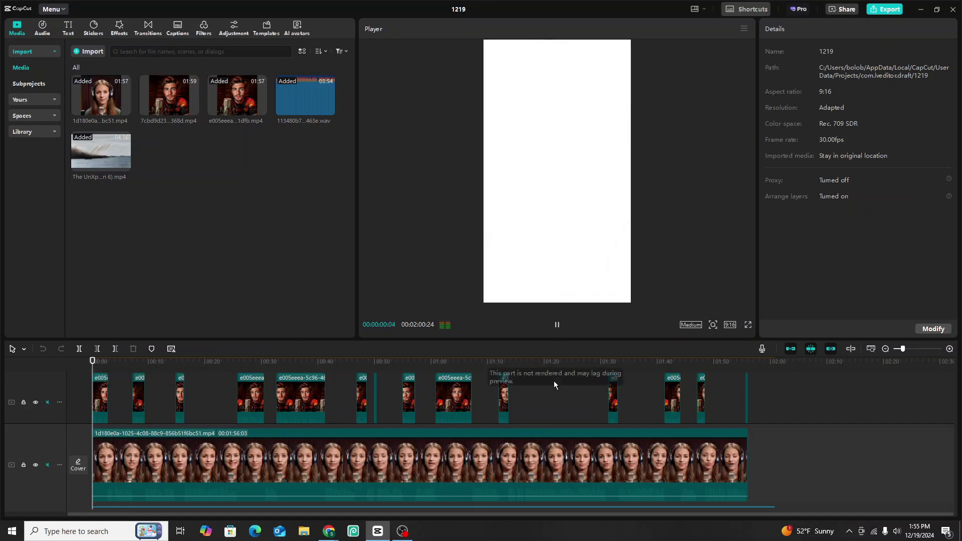
{"action": "left_click", "coordinate": [558, 327]}
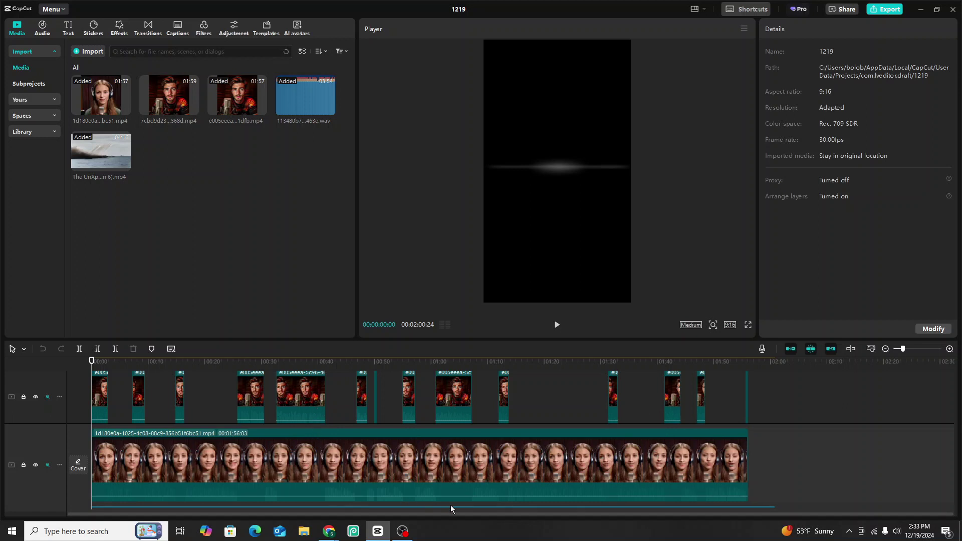
{"action": "left_click", "coordinate": [101, 362]}
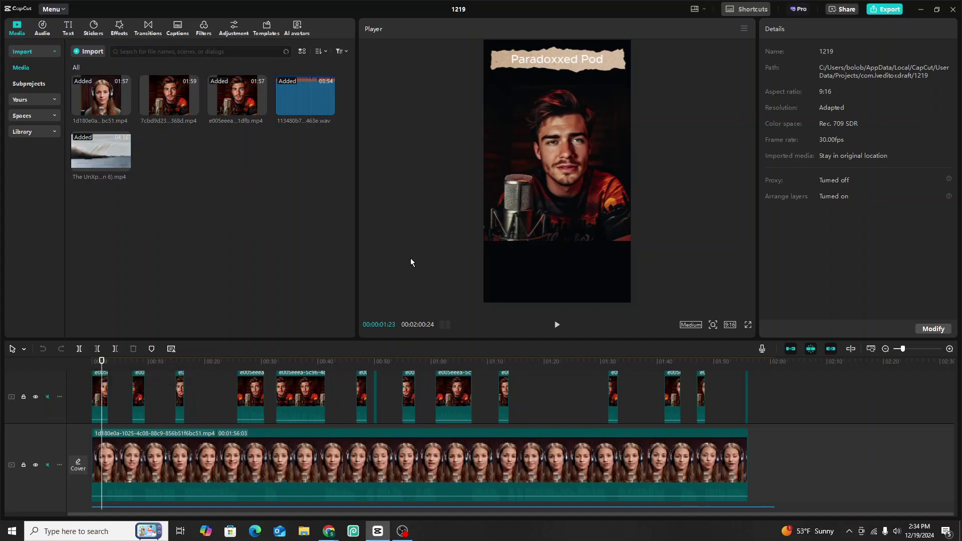
{"action": "left_click_drag", "start_coordinate": [102, 361], "coordinate": [190, 366]}
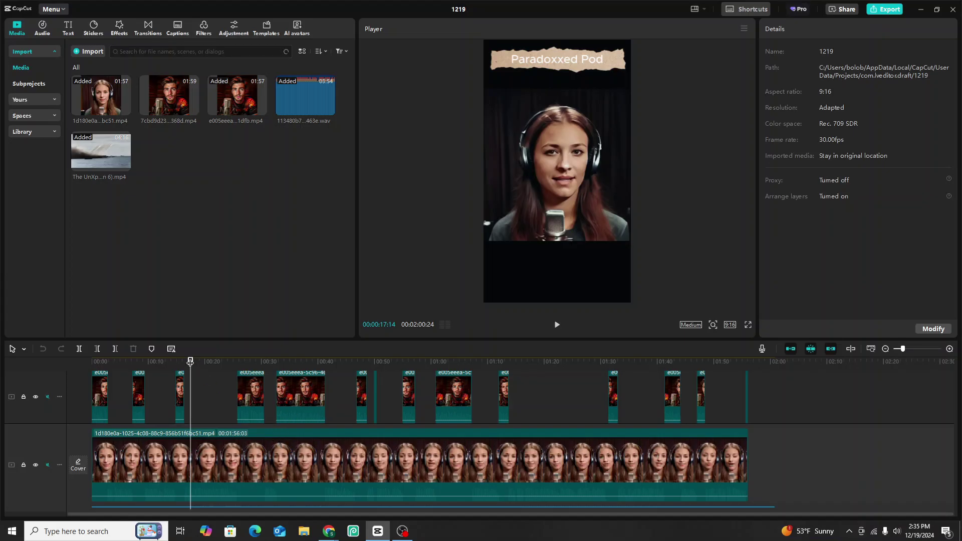
{"action": "left_click_drag", "start_coordinate": [191, 361], "coordinate": [102, 369]}
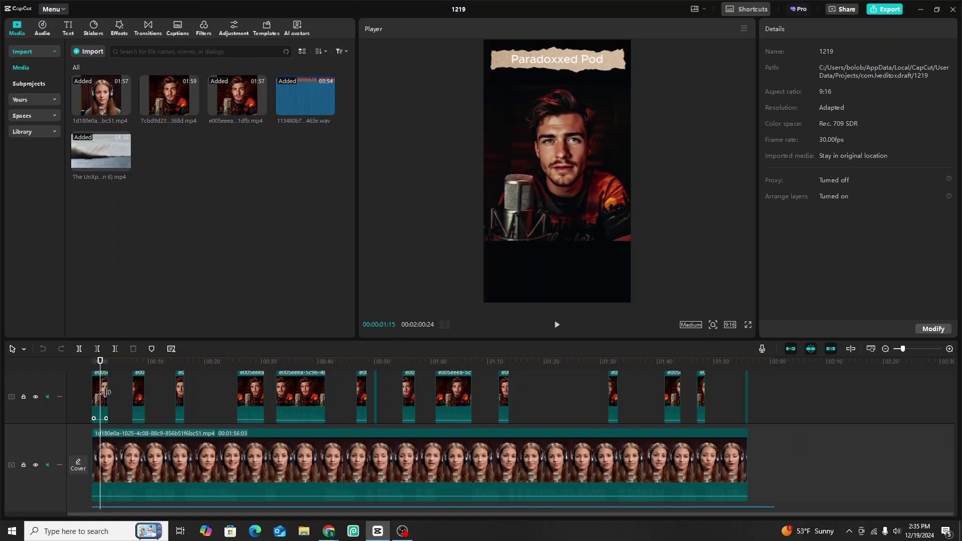
Undo the accidental Moody Fall filter paste and trim the first male-speaker clip to his line
{"action": "left_click", "coordinate": [102, 381]}
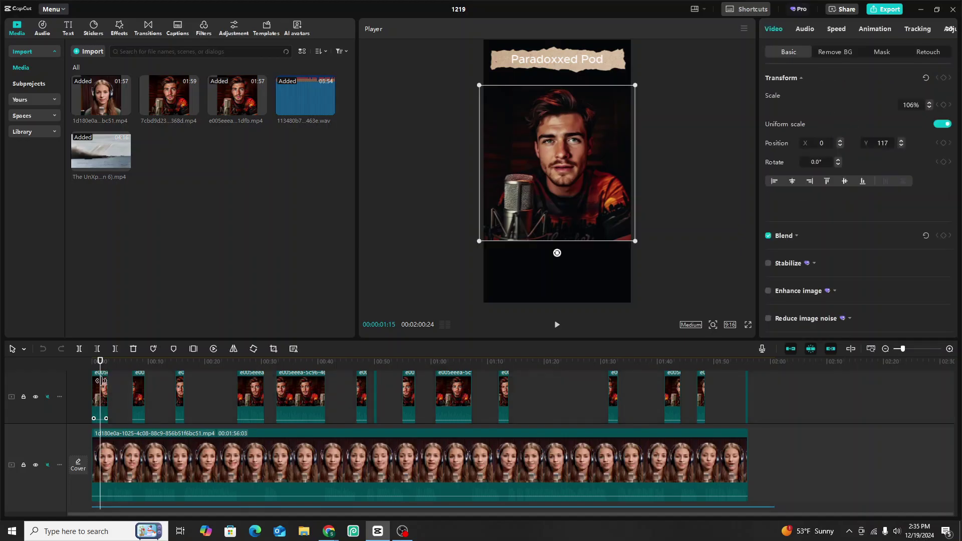
{"action": "key", "text": "ctrl+v"}
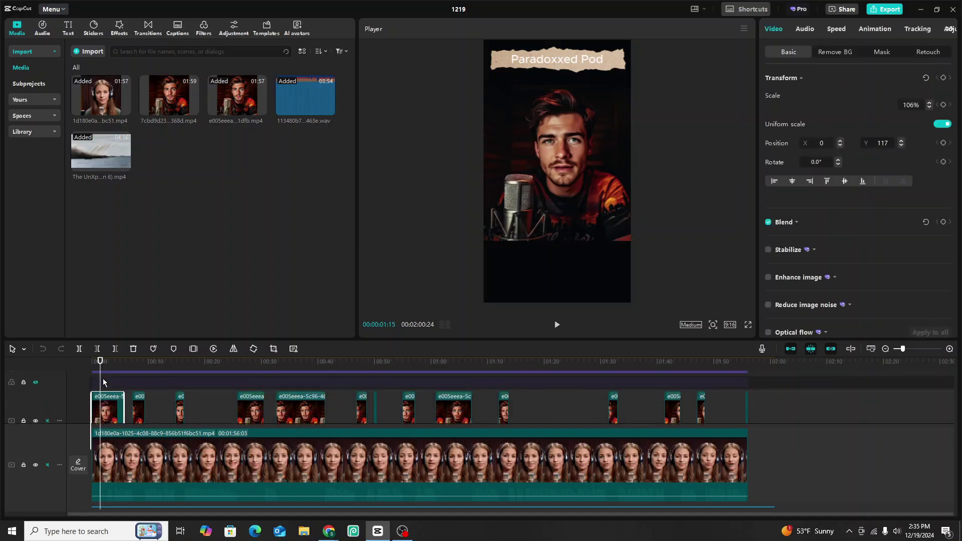
{"action": "key", "text": "ctrl+z"}
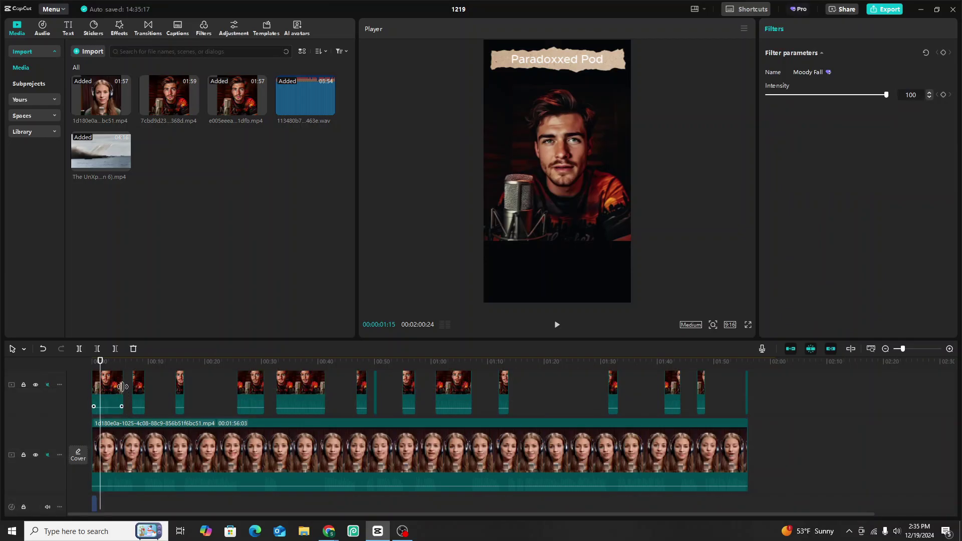
{"action": "left_click_drag", "start_coordinate": [124, 387], "coordinate": [130, 387]}
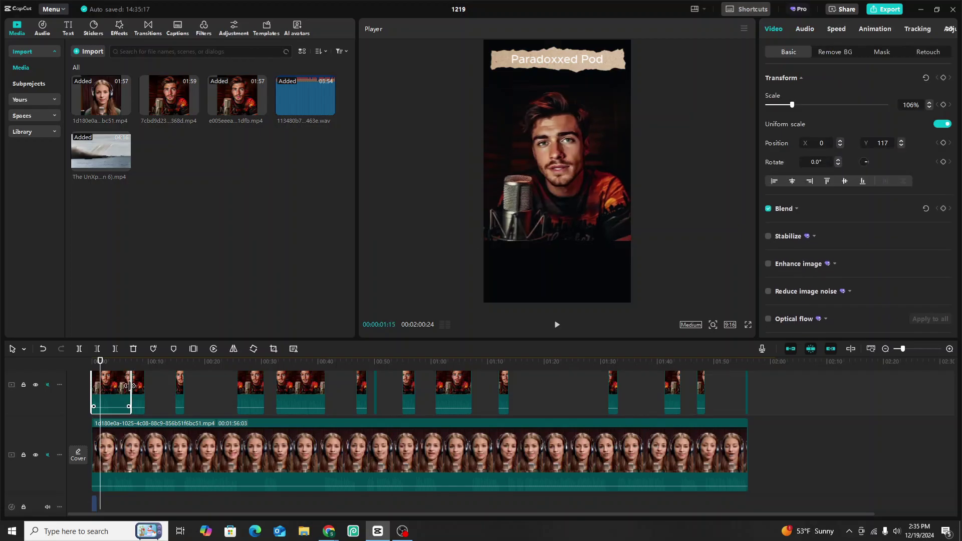
{"action": "left_click", "coordinate": [557, 326]}
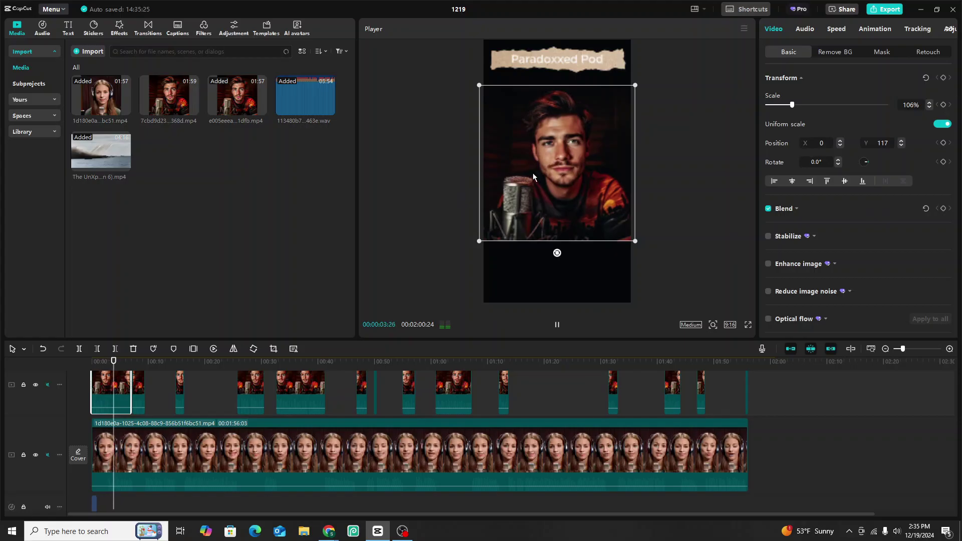
{"action": "left_click", "coordinate": [558, 327]}
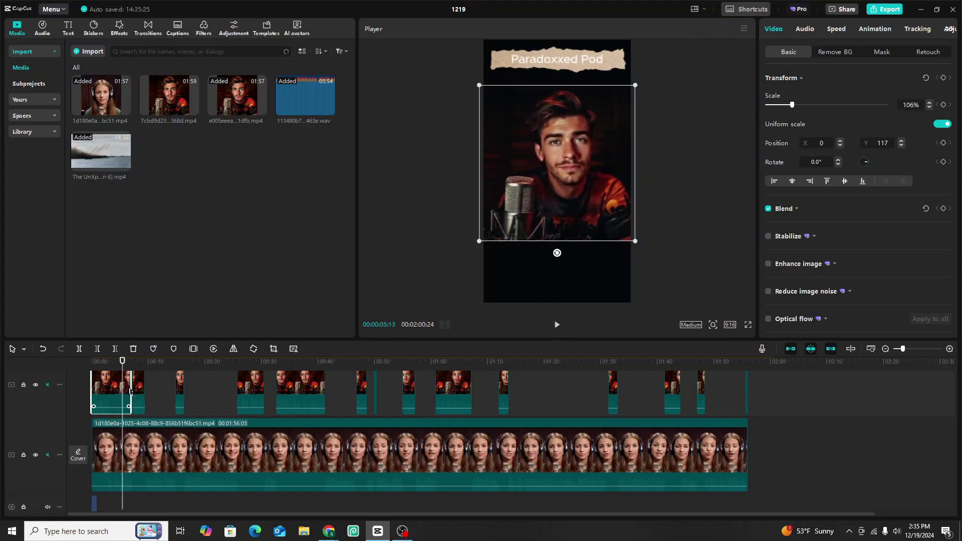
{"action": "left_click_drag", "start_coordinate": [130, 393], "coordinate": [109, 386]}
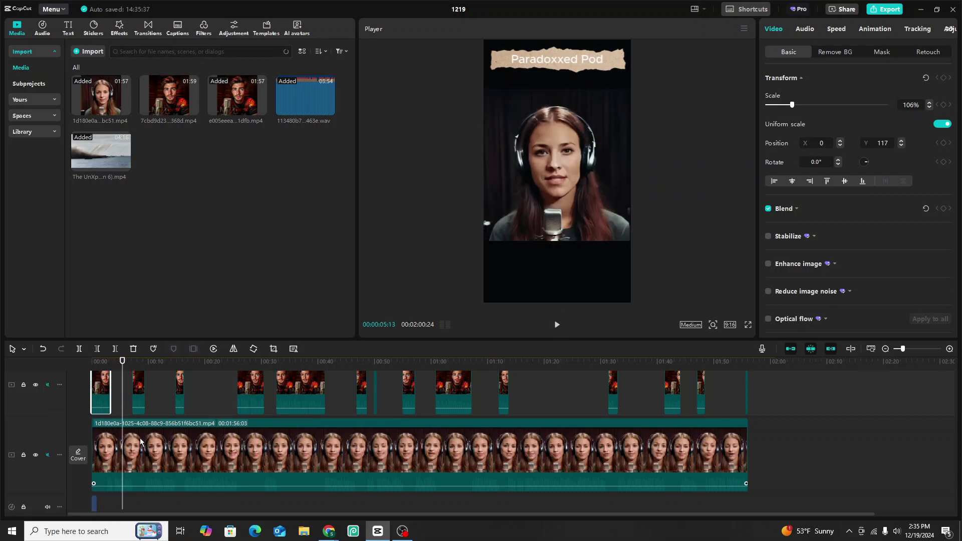
{"action": "left_click", "coordinate": [135, 392]}
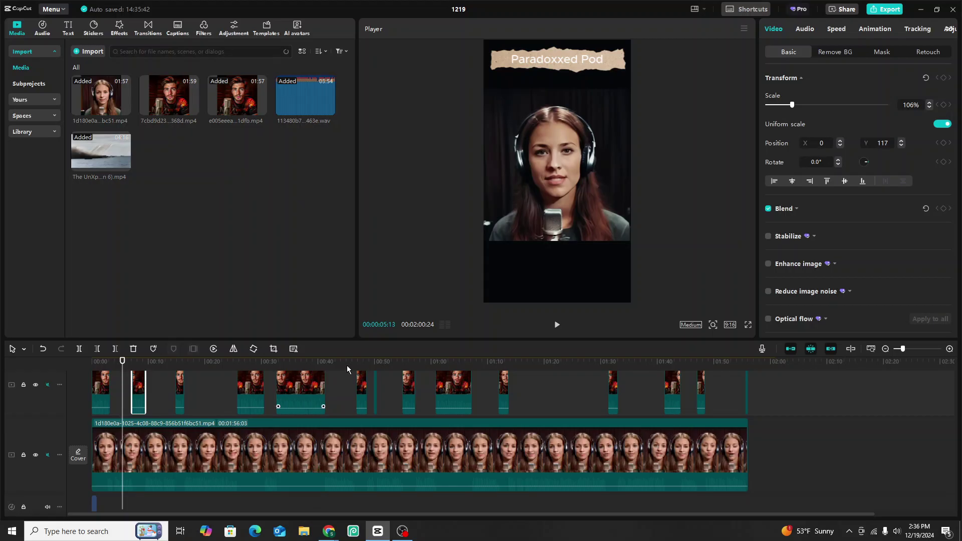
{"action": "key", "text": "alt+Tab"}
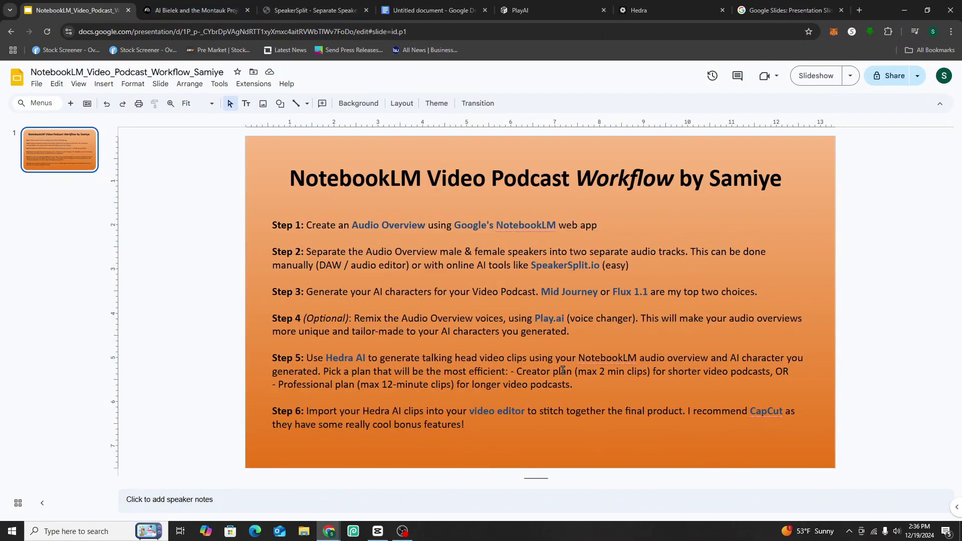